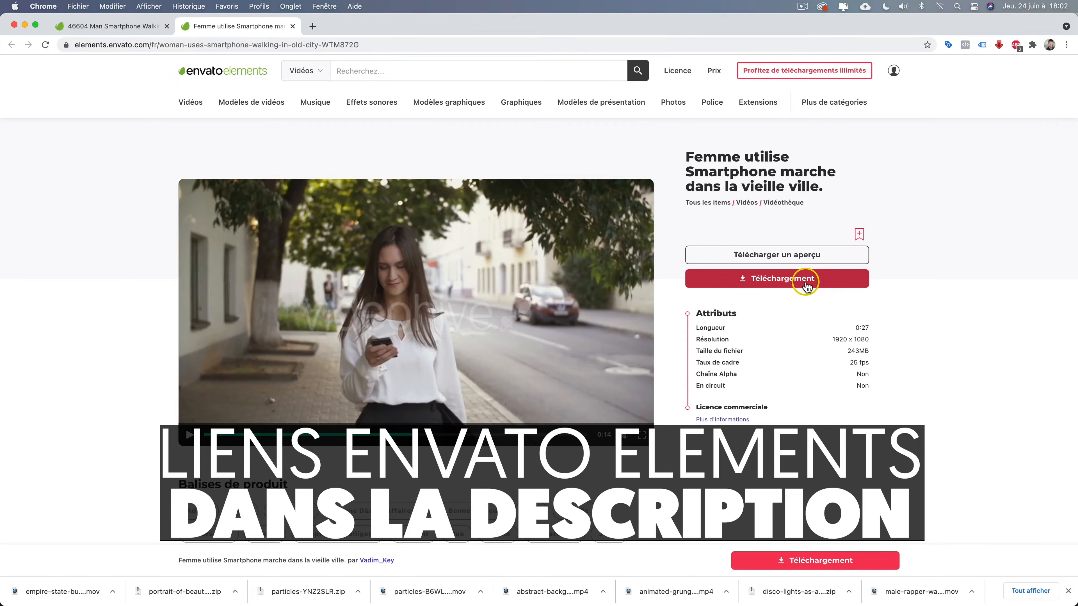
Step: Download the stock video of the woman using a smartphone, adding it to the ENVATO SPONSORING project
click(803, 281)
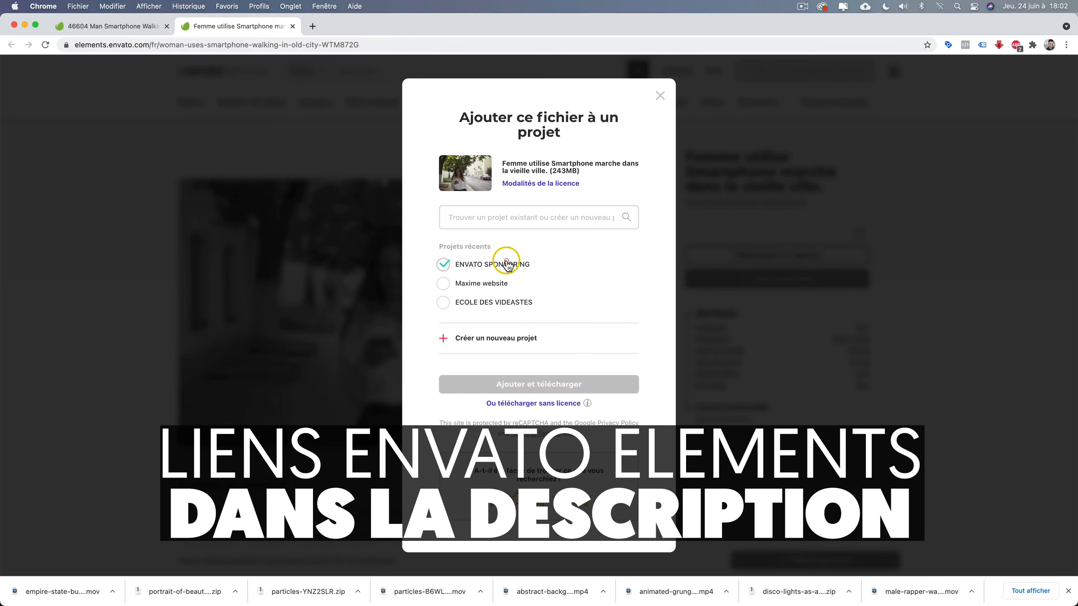
click(538, 384)
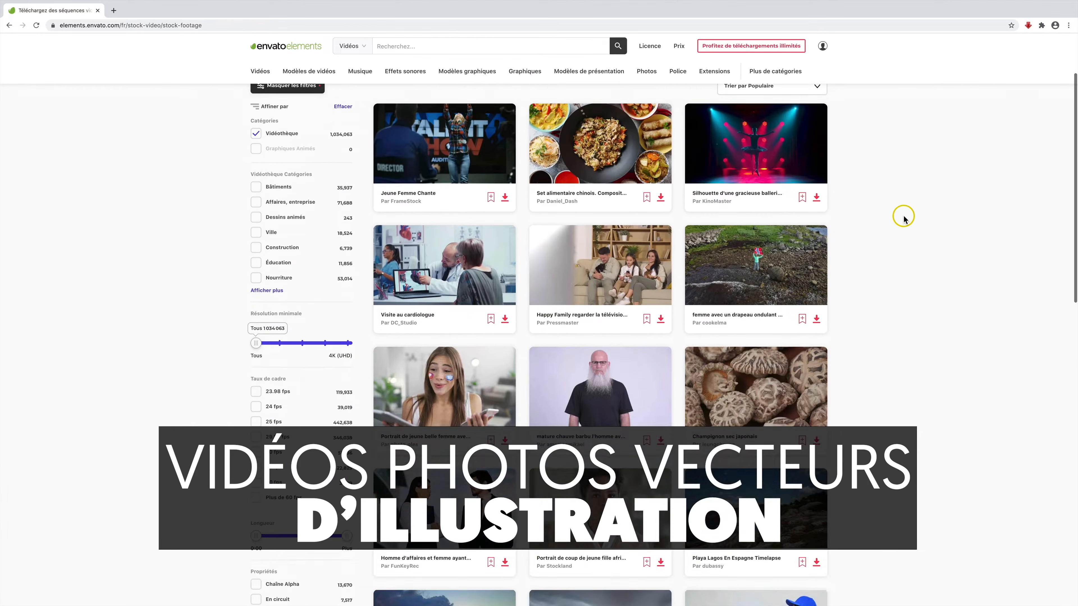
scroll(901, 217, down, 6)
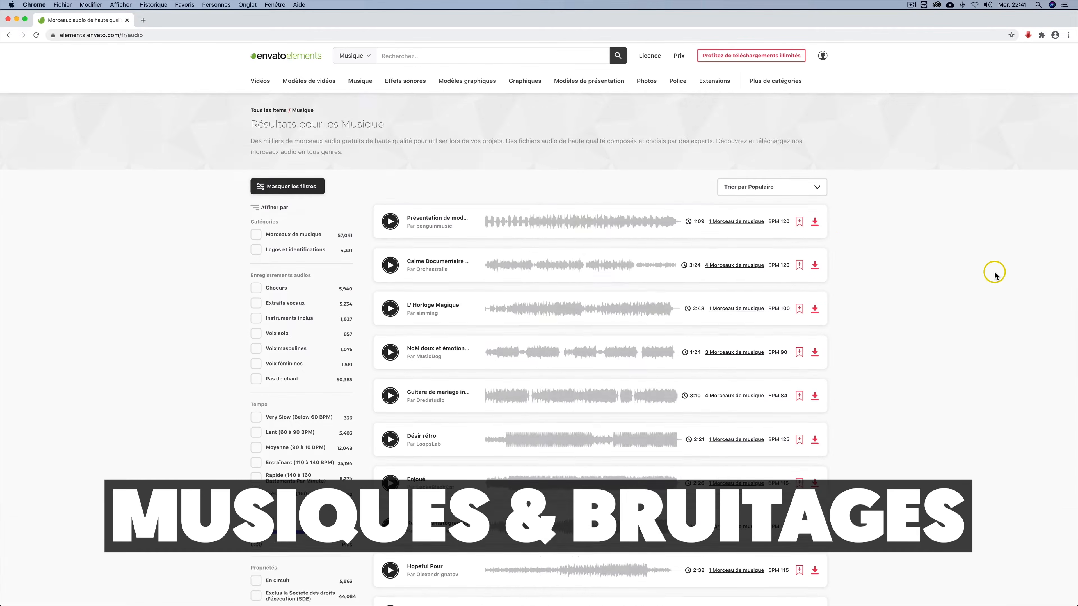
scroll(991, 272, down, 3)
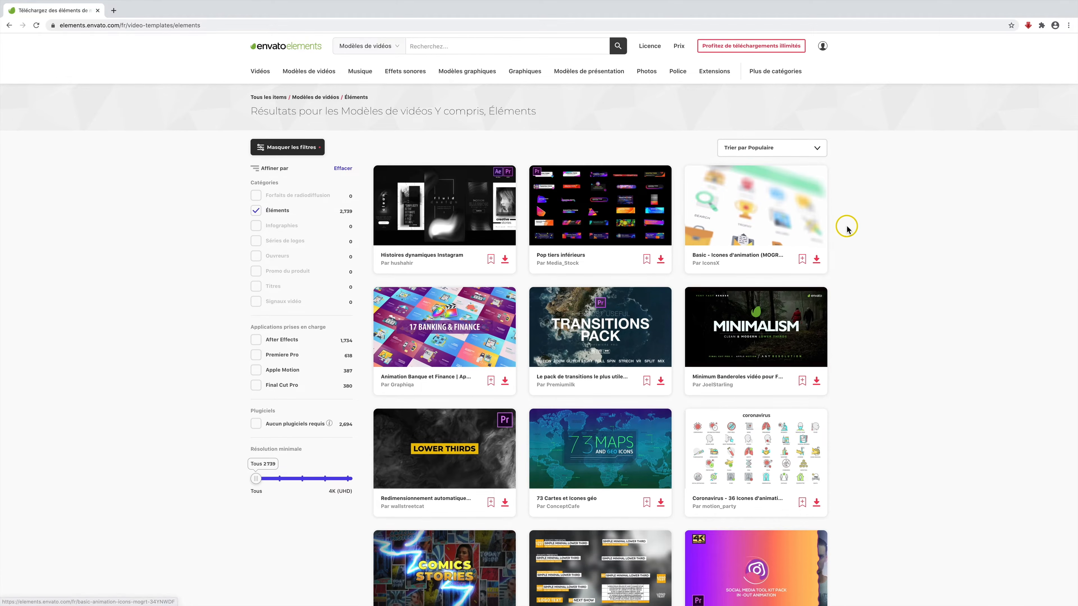
scroll(845, 229, down, 1)
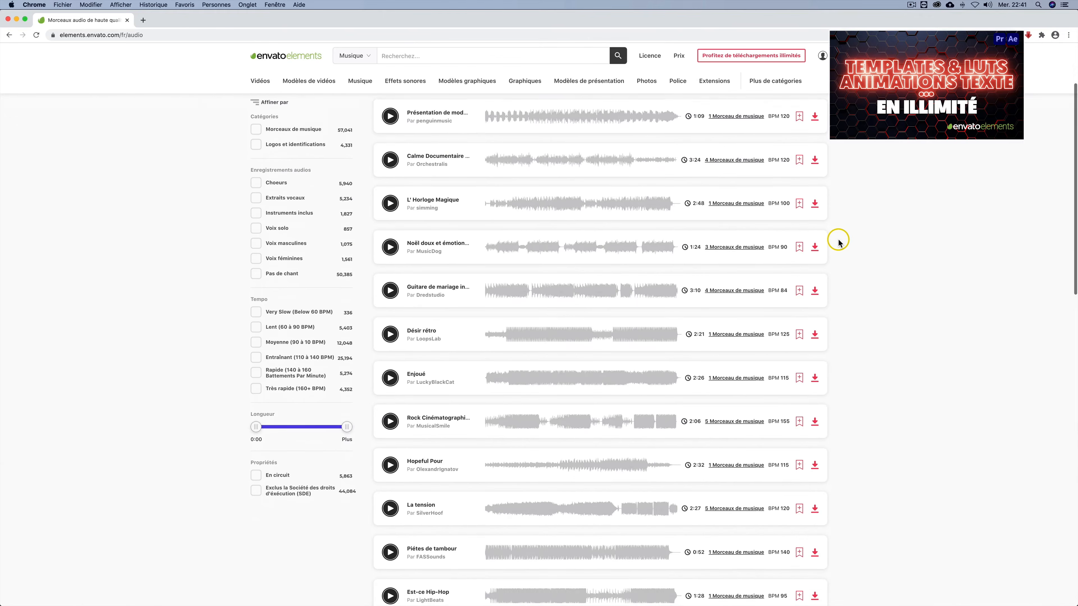
scroll(839, 243, down, 3)
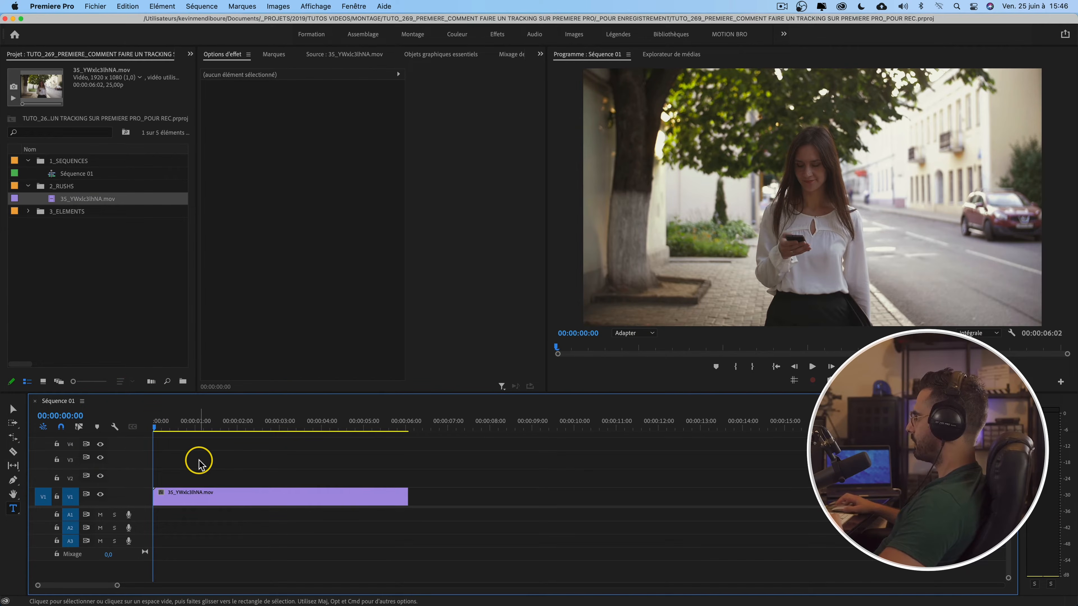
Step: Play and scrub through the clip in the timeline to preview the walking woman and her phone
key(space)
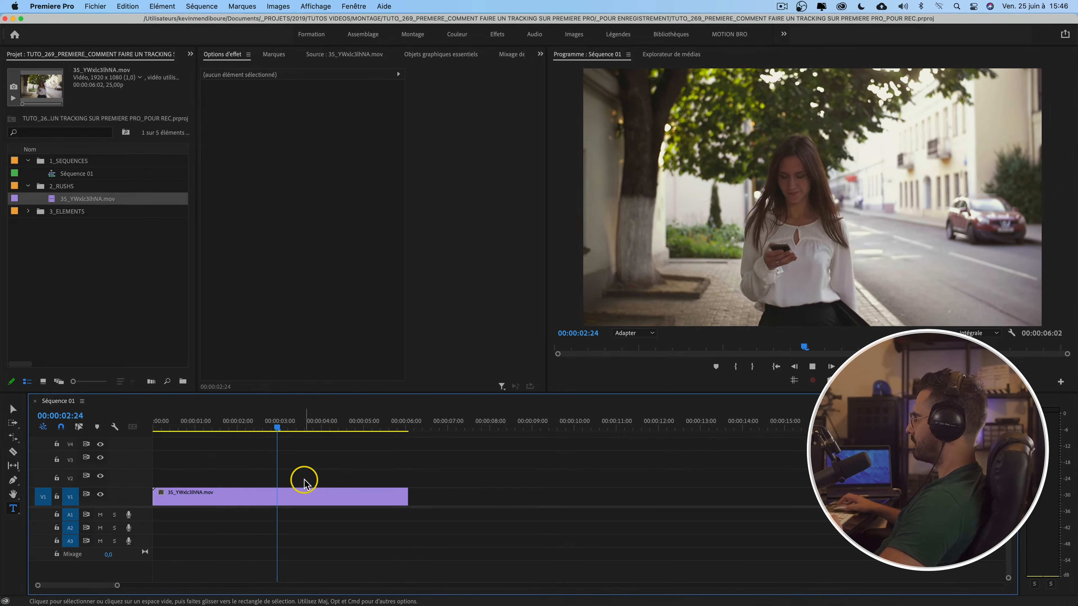
key(space)
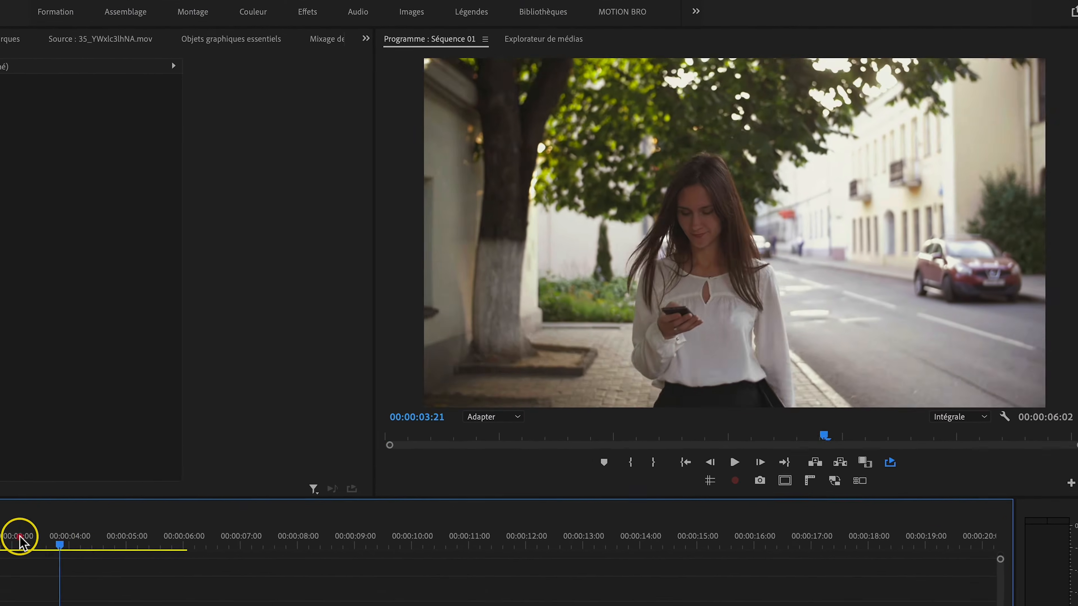
drag(19, 537, 0, 537)
key(space)
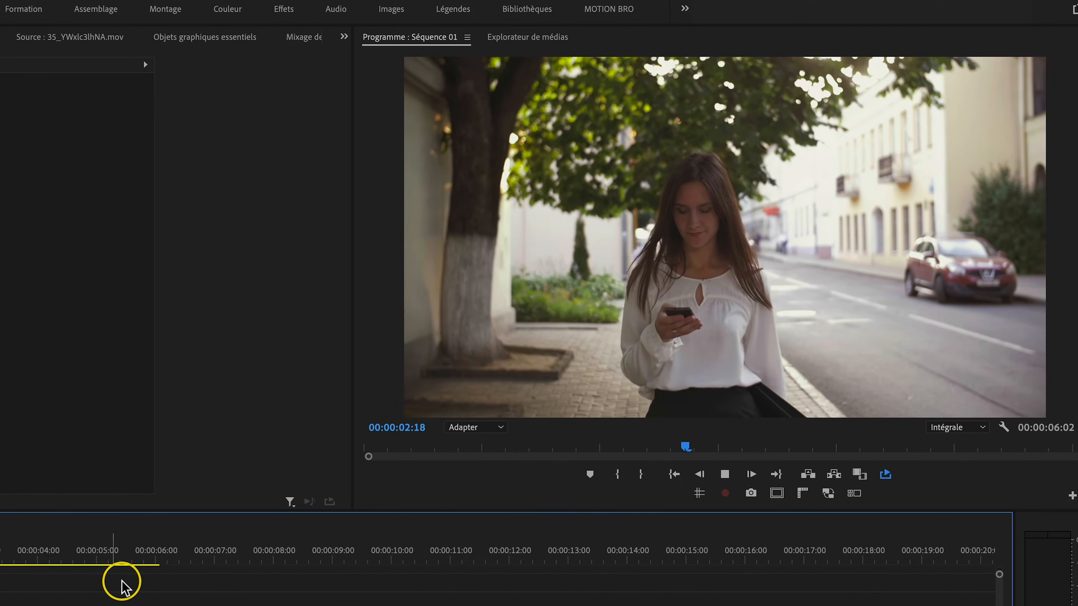
key(space)
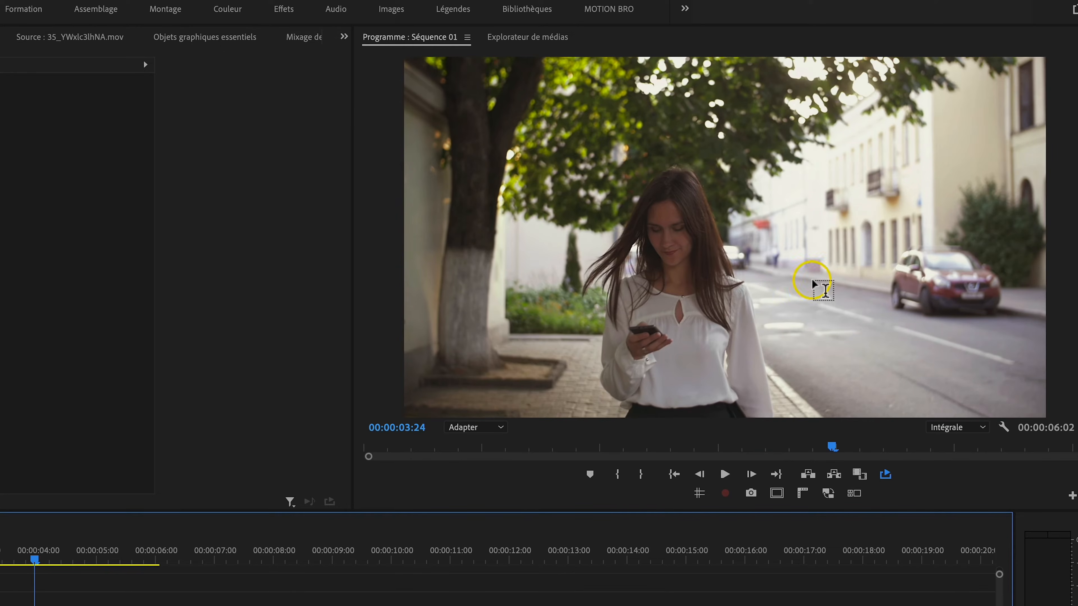
drag(199, 424, 142, 425)
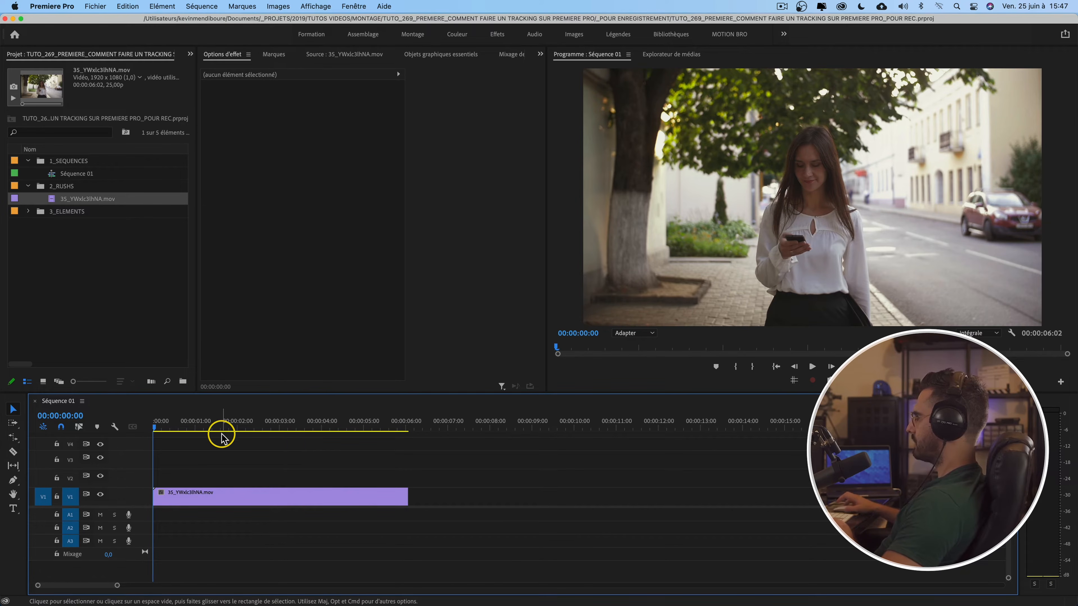
Step: Create a new white 1920 x 1080 color matte named TRACK in the project panel
click(68, 272)
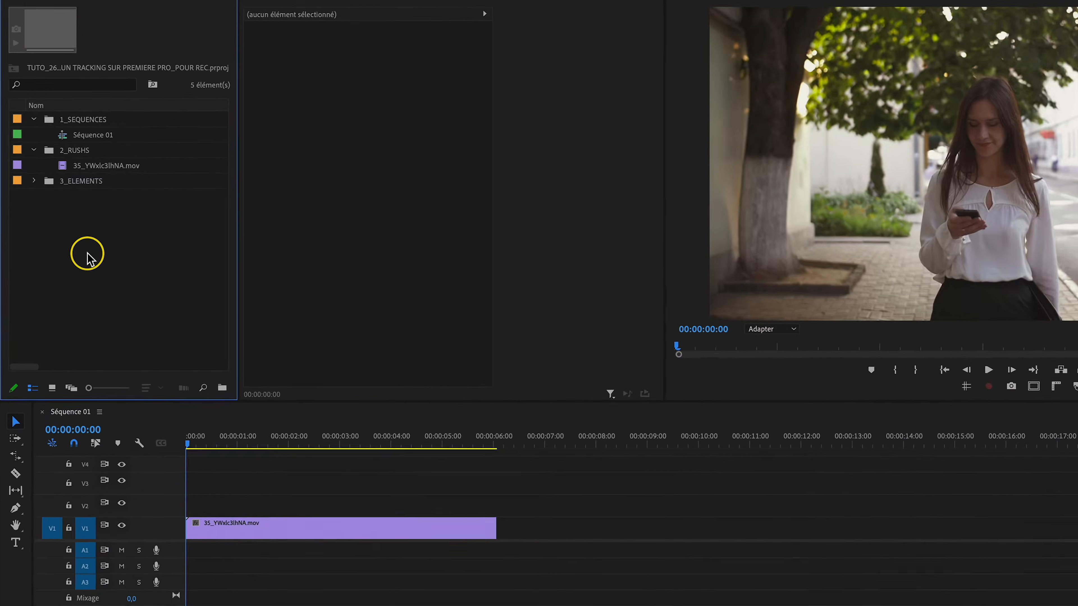
right_click(95, 204)
mouse_move(257, 284)
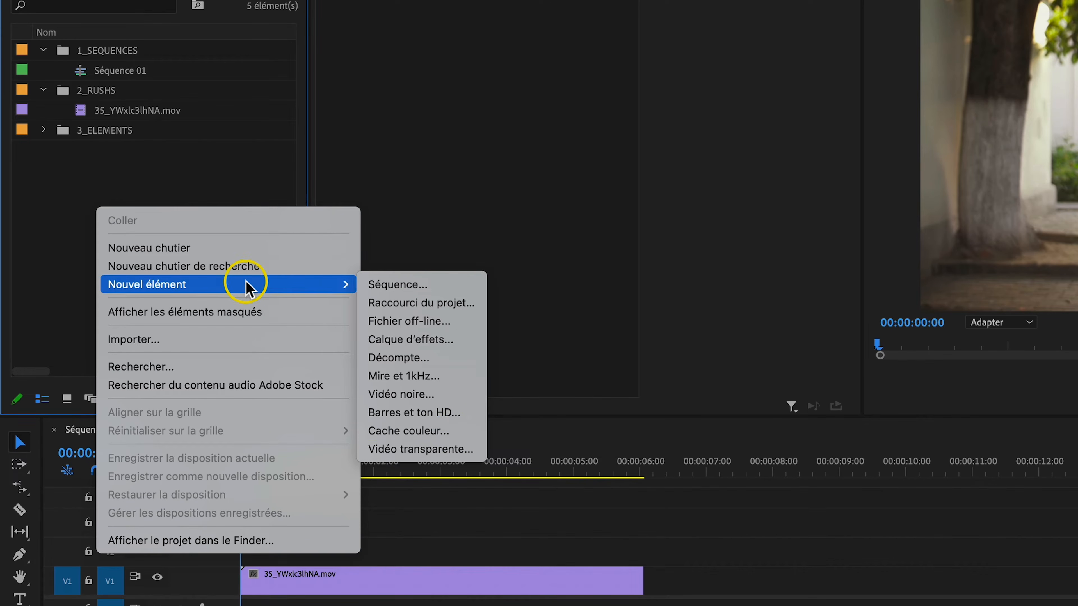
click(443, 433)
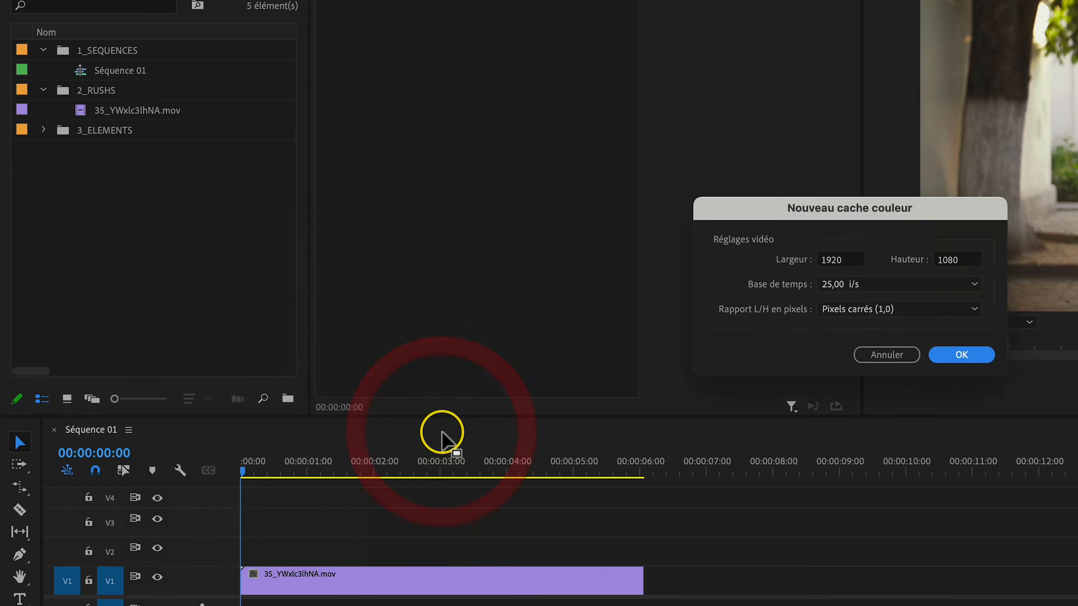
key(Return)
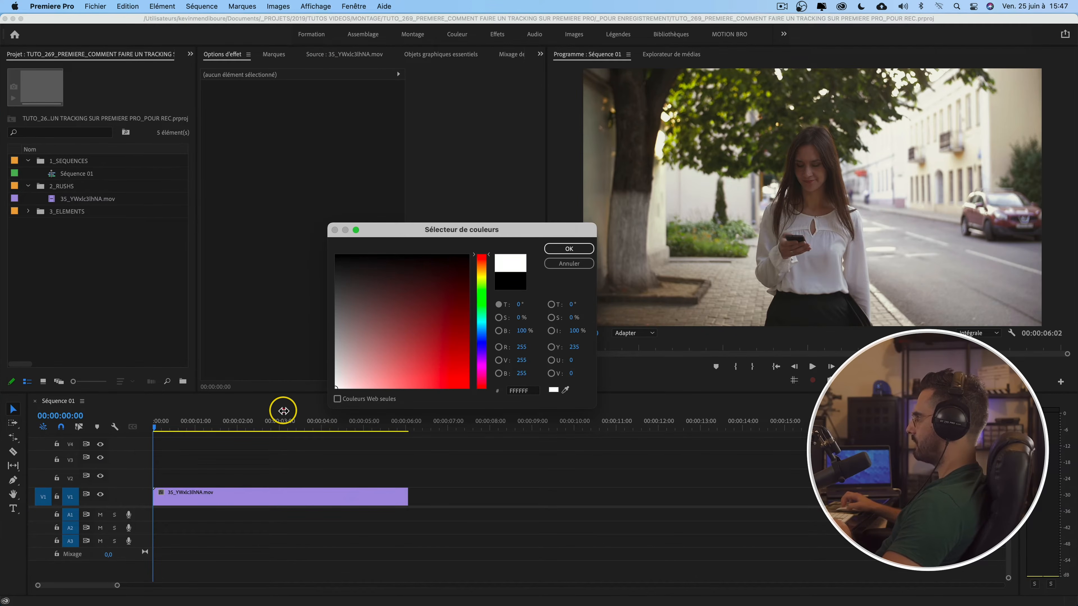
key(Return)
text(TRACK)
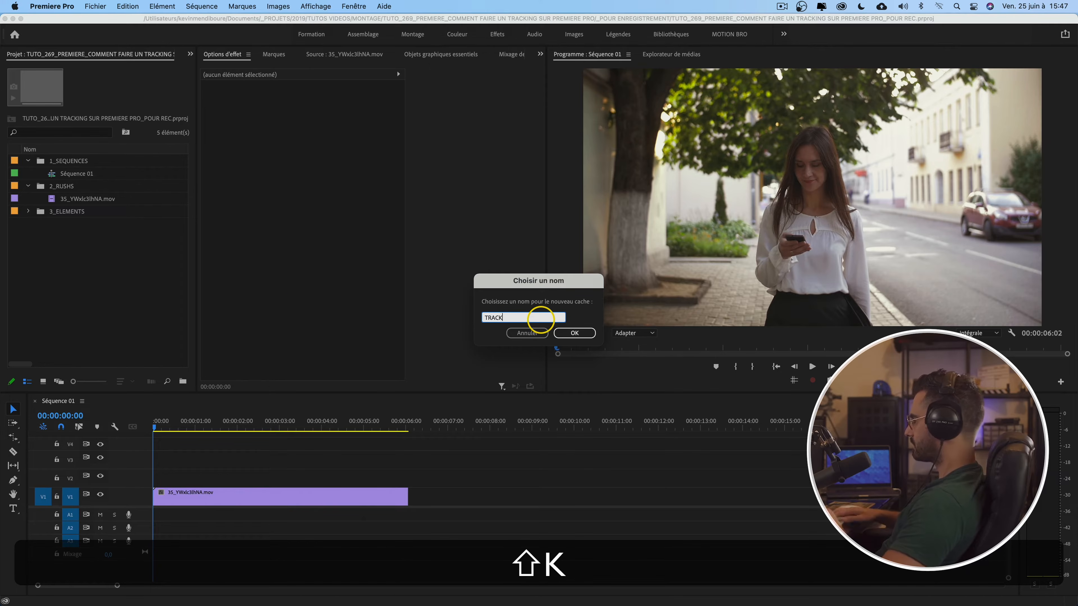
key(shift+Return)
Step: Place the TRACK matte on track V2 above the video clip and extend it to the clip's end
drag(78, 238, 140, 478)
drag(362, 476, 404, 477)
click(243, 477)
Step: Set the matte's scale to 22 and lower its opacity to 8 %
drag(259, 83, 301, 79)
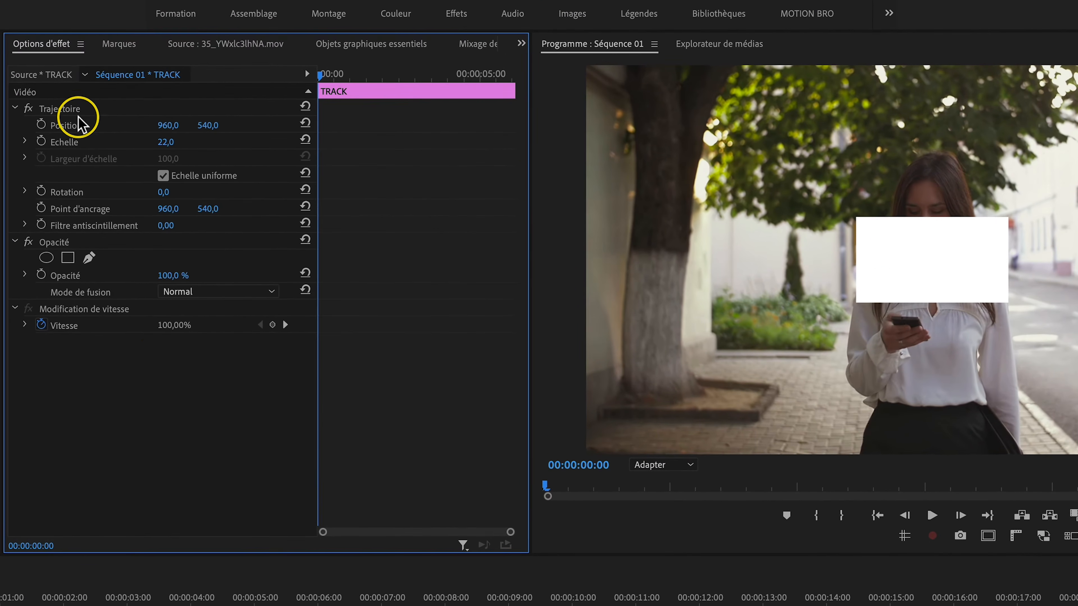
click(63, 110)
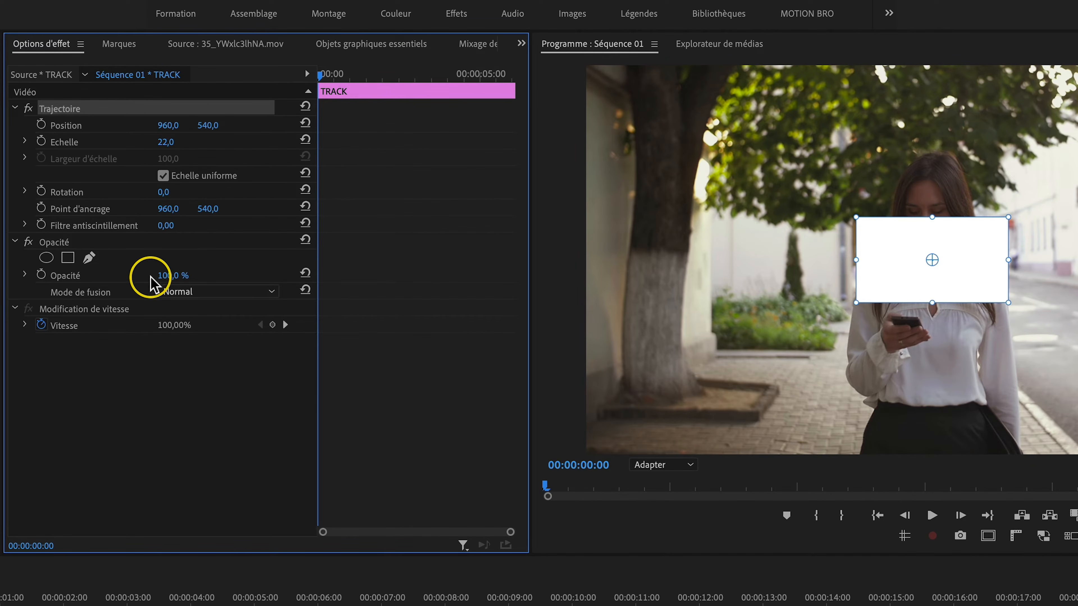
drag(170, 274, 132, 274)
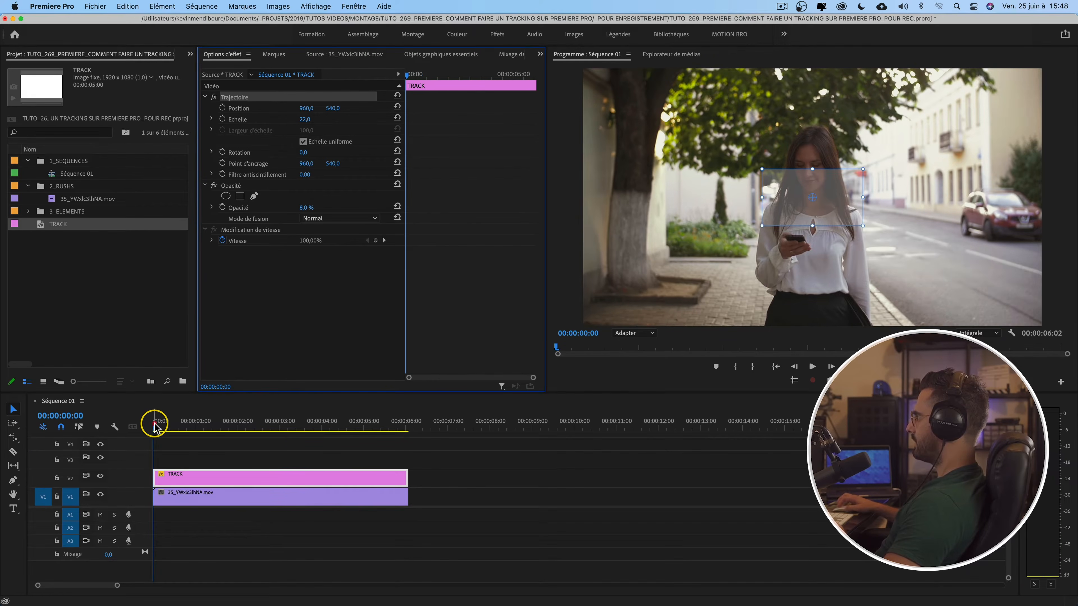
Step: Keyframe the matte's Position frame by frame so it follows the woman's phone through the clip
drag(155, 427, 314, 423)
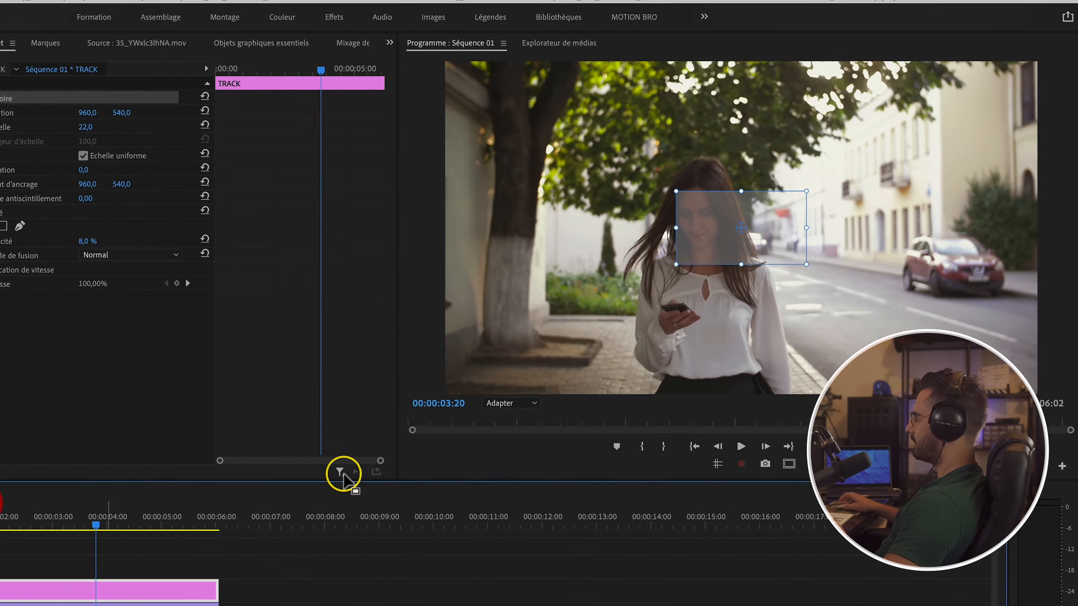
click(633, 333)
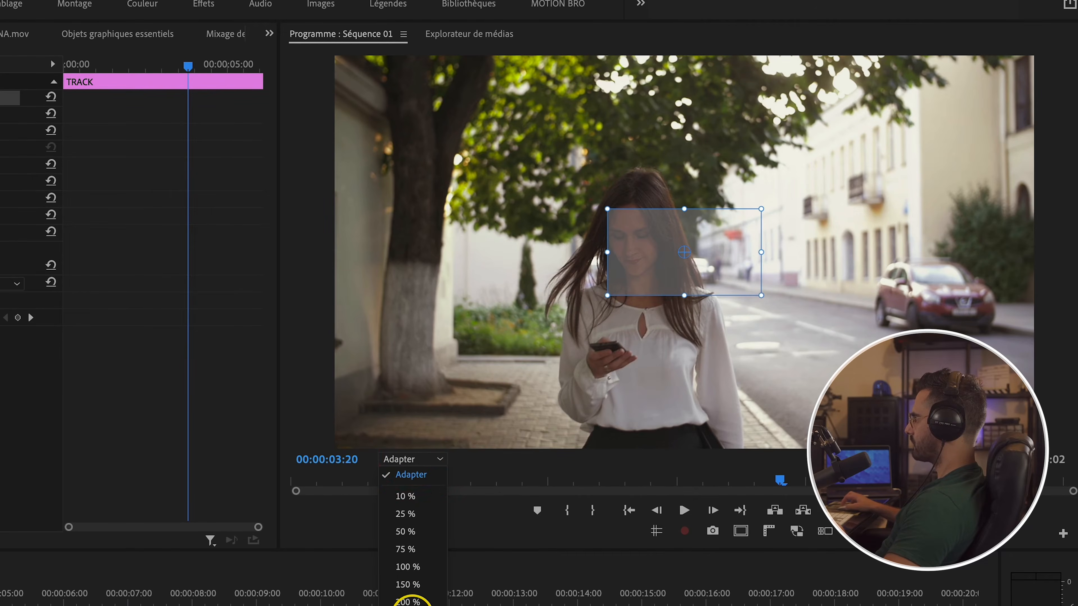
click(411, 604)
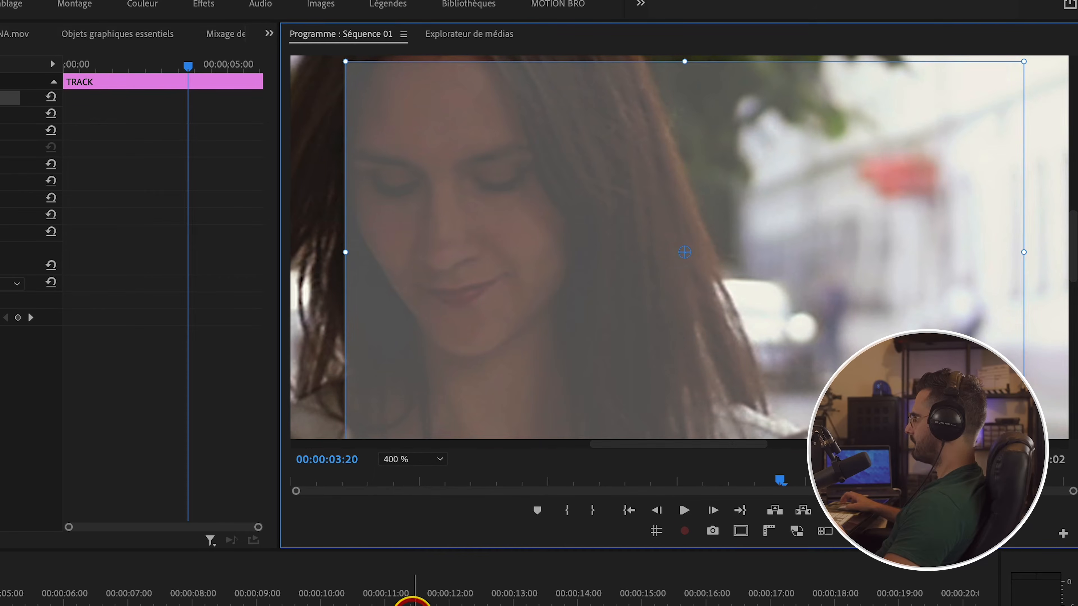
drag(1073, 220, 1059, 261)
key(Left)
key(Left)
key(Left)
key(Left)
key(Left)
key(Left)
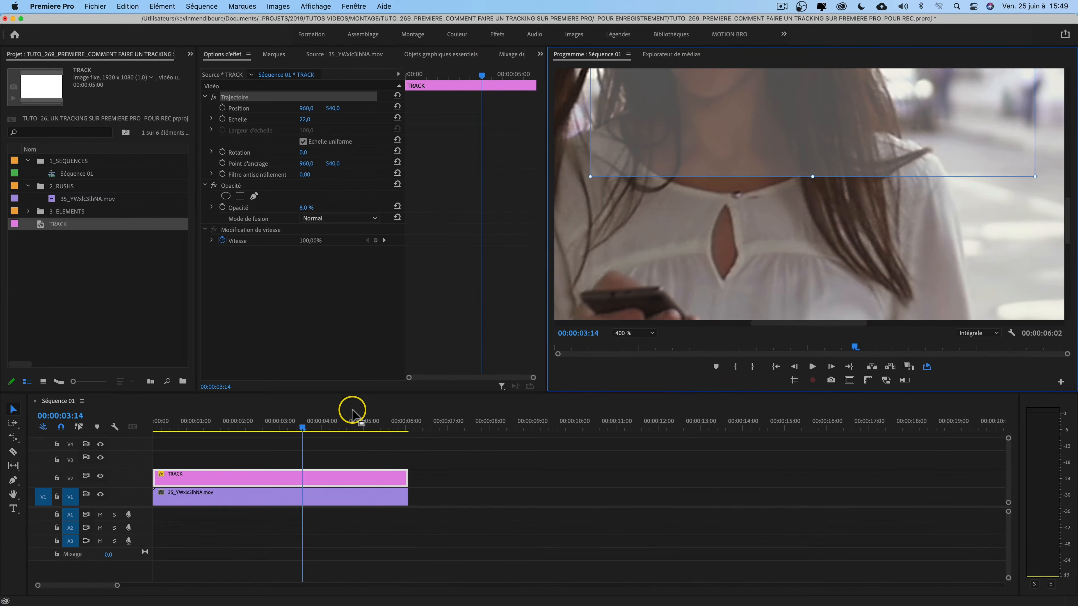
drag(297, 426, 96, 418)
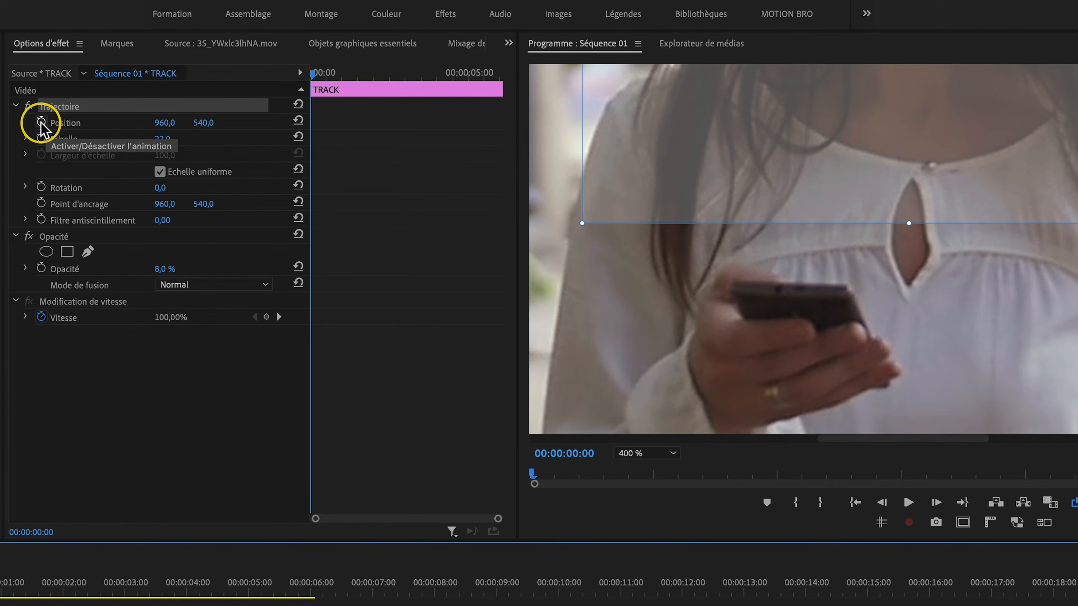
click(41, 122)
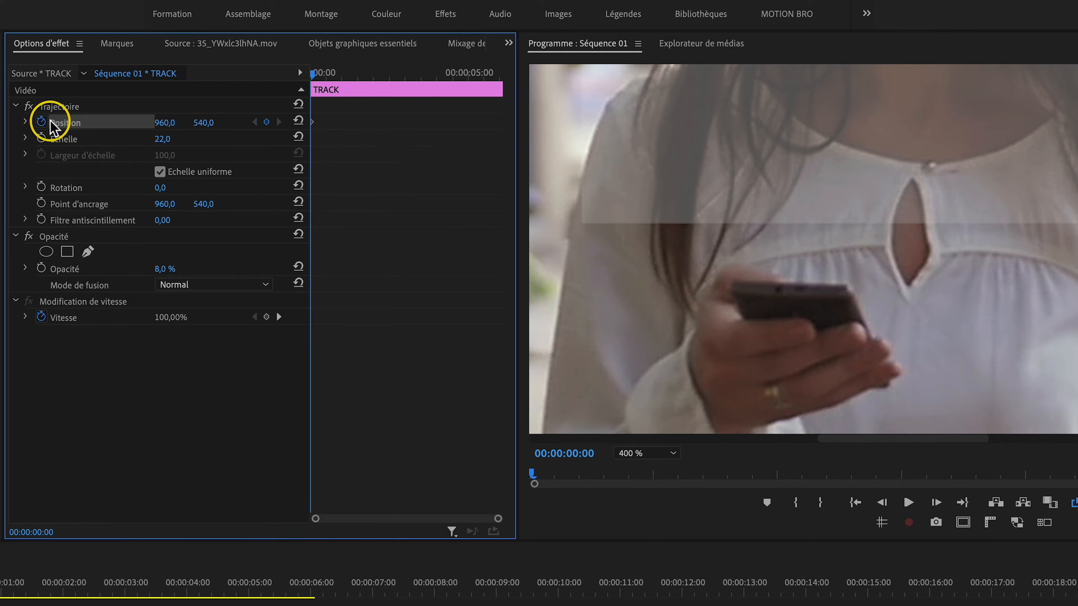
click(60, 107)
drag(968, 137, 981, 220)
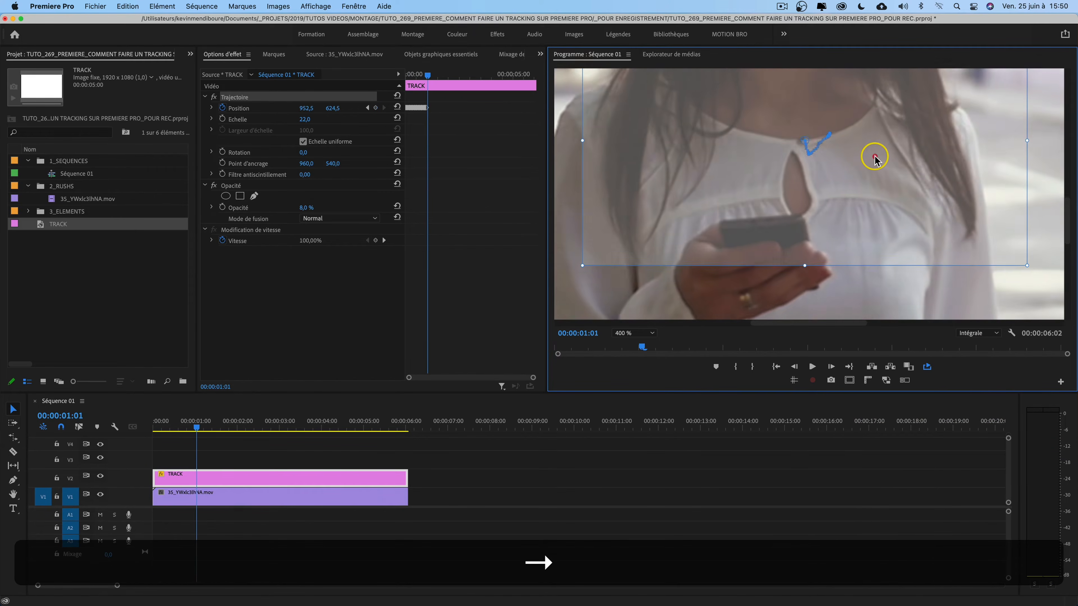
mouse_move(873, 156)
mouse_down()
mouse_move(847, 186)
mouse_move(862, 217)
mouse_move(661, 161)
mouse_up()
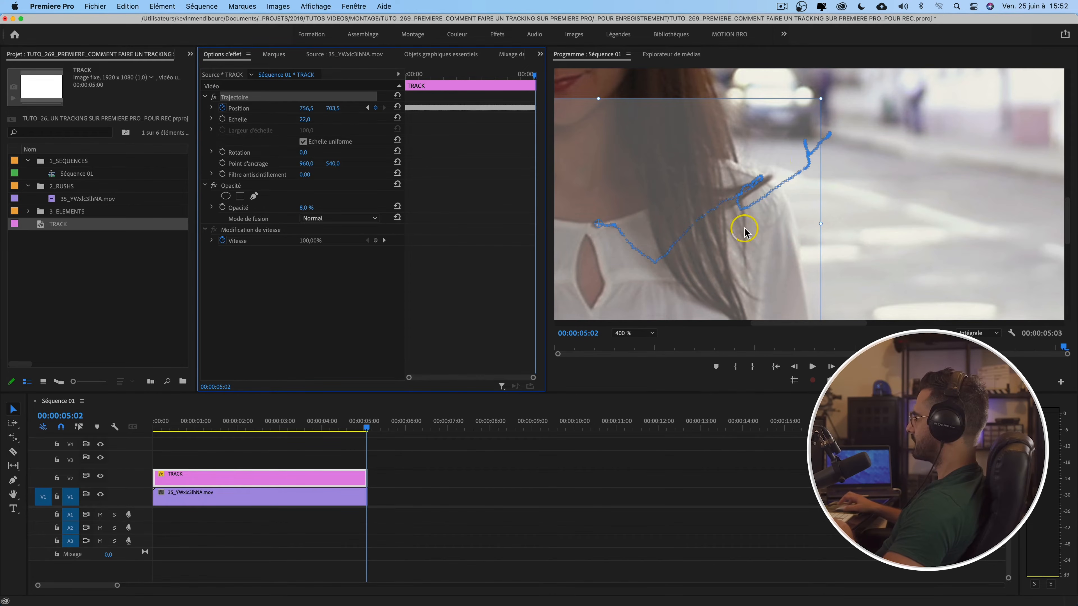
Step: Raise the TRACK matte's opacity to 91 %
drag(1044, 343, 636, 325)
click(629, 334)
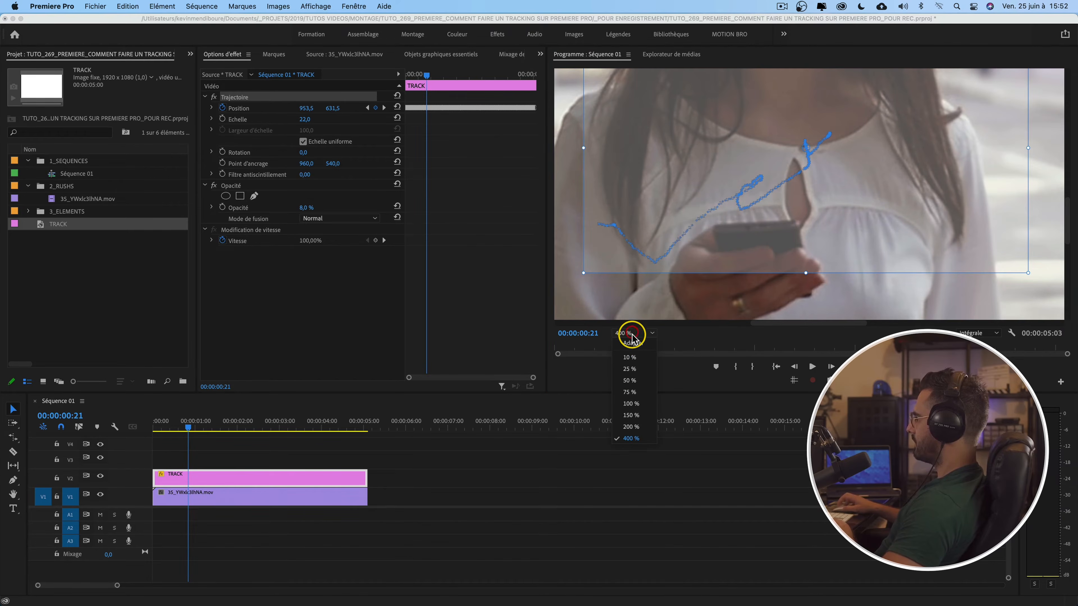
click(635, 346)
drag(223, 429, 158, 423)
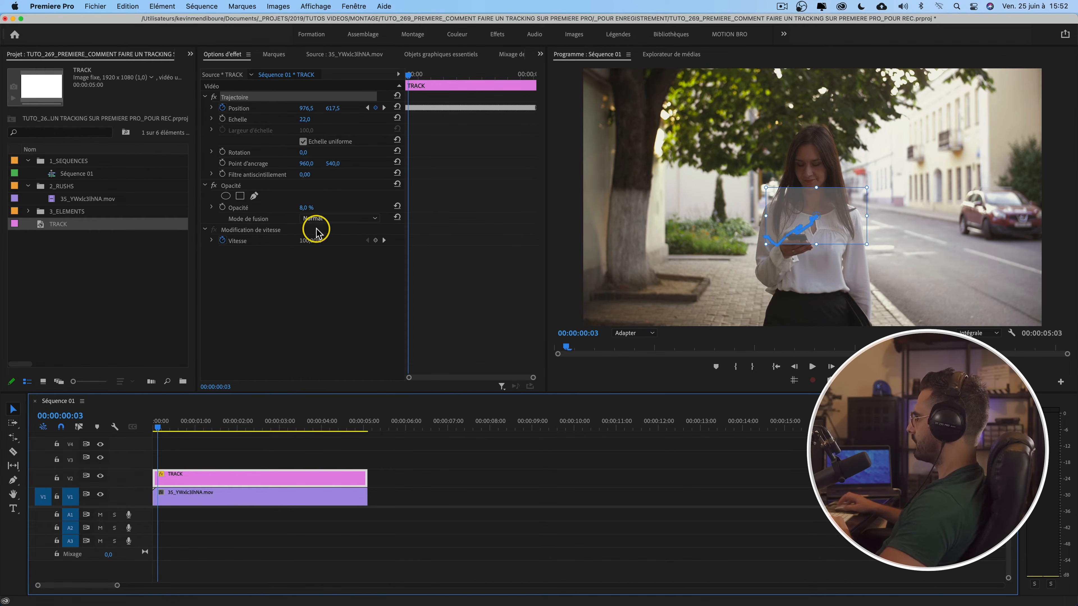
drag(306, 208, 304, 205)
Step: Play back and scrub the sequence to check how the matte follows the phone
key(space)
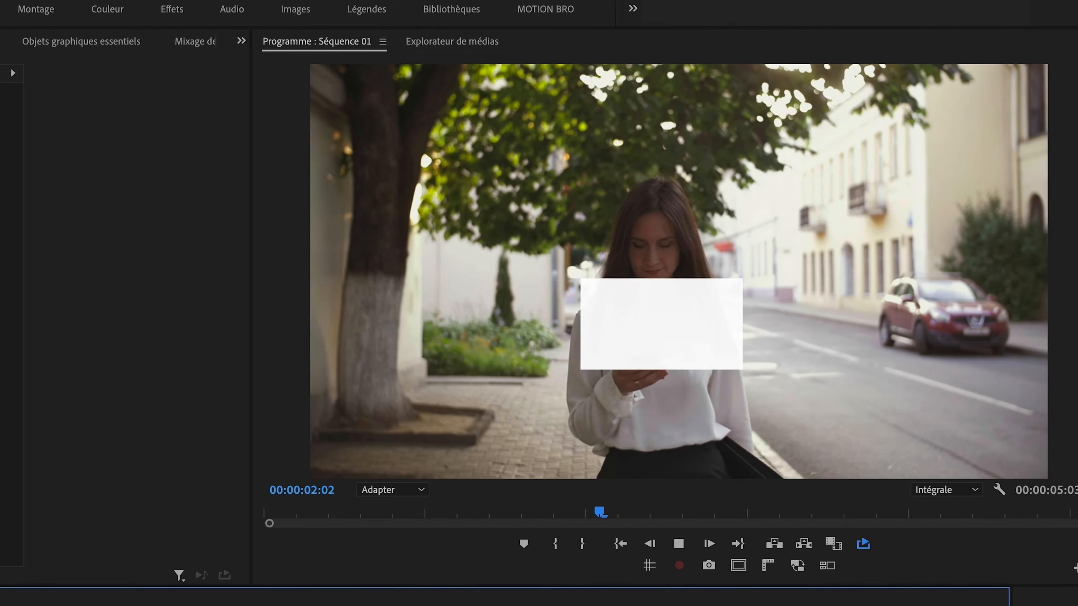
click(258, 421)
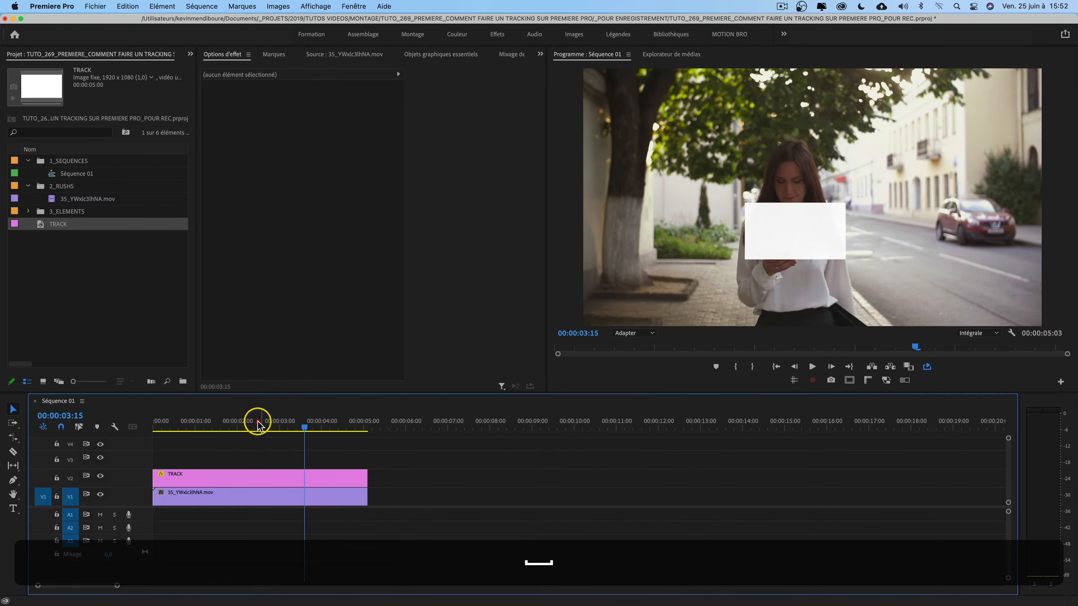
drag(258, 423, 203, 420)
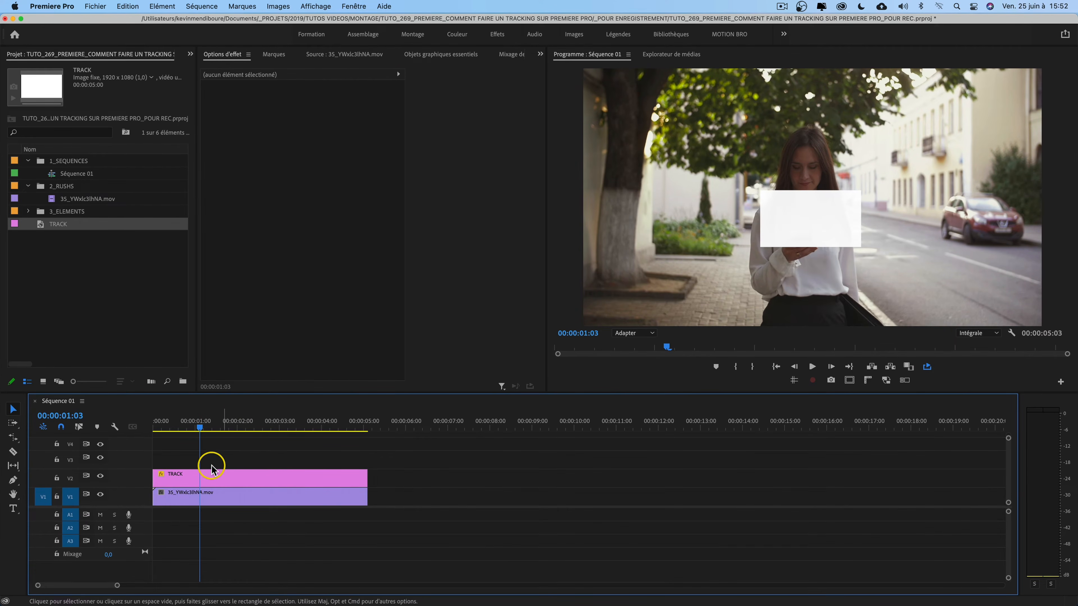
Step: Nest the TRACK clip into a sequence named CONTENU and open the nested sequence
click(208, 476)
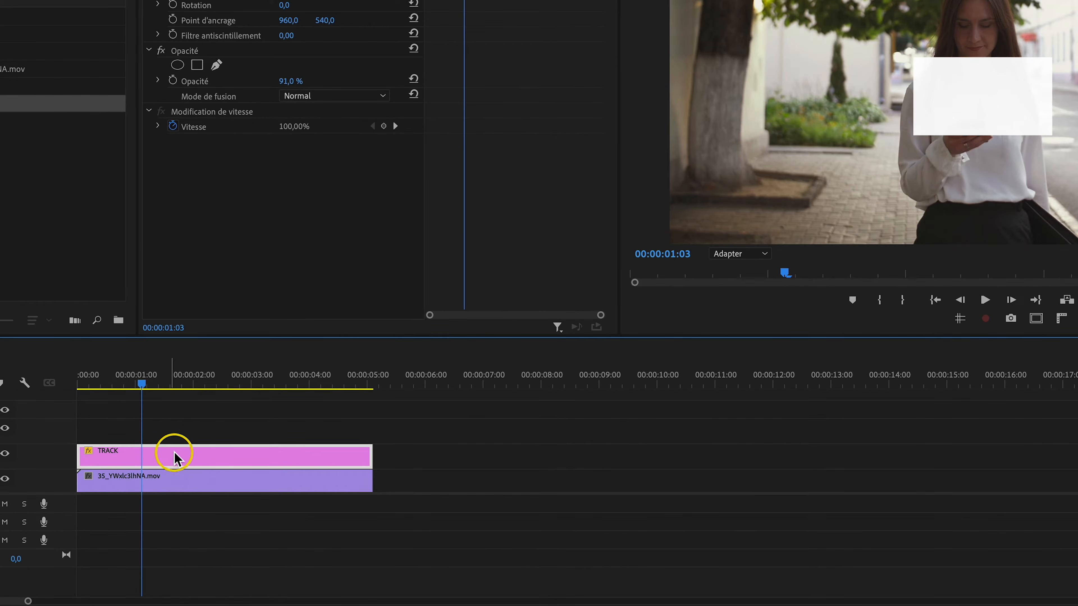
right_click(174, 459)
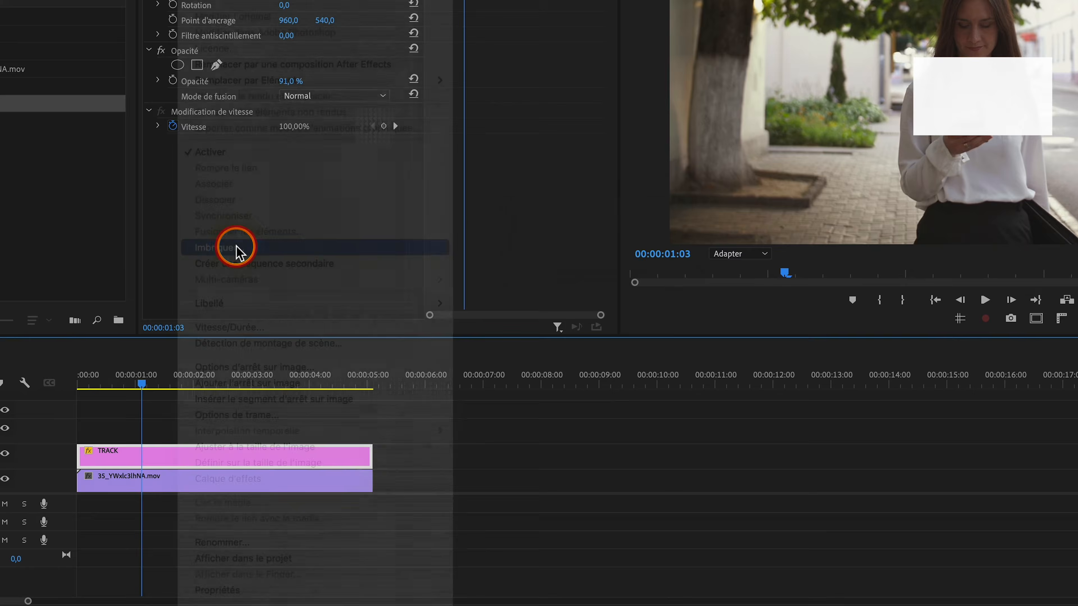
click(233, 245)
key(shift)
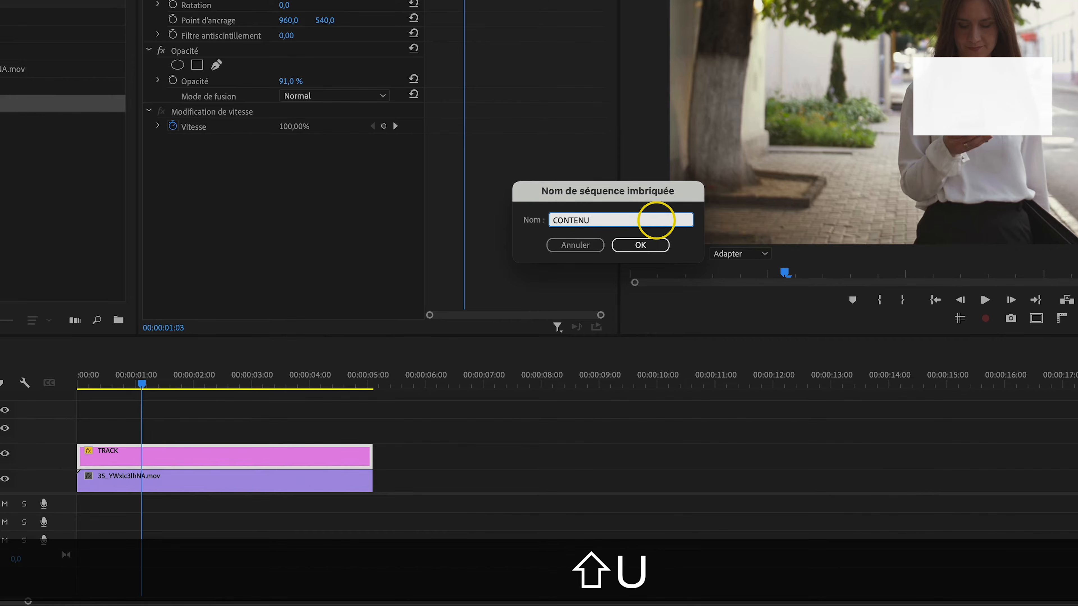
click(640, 245)
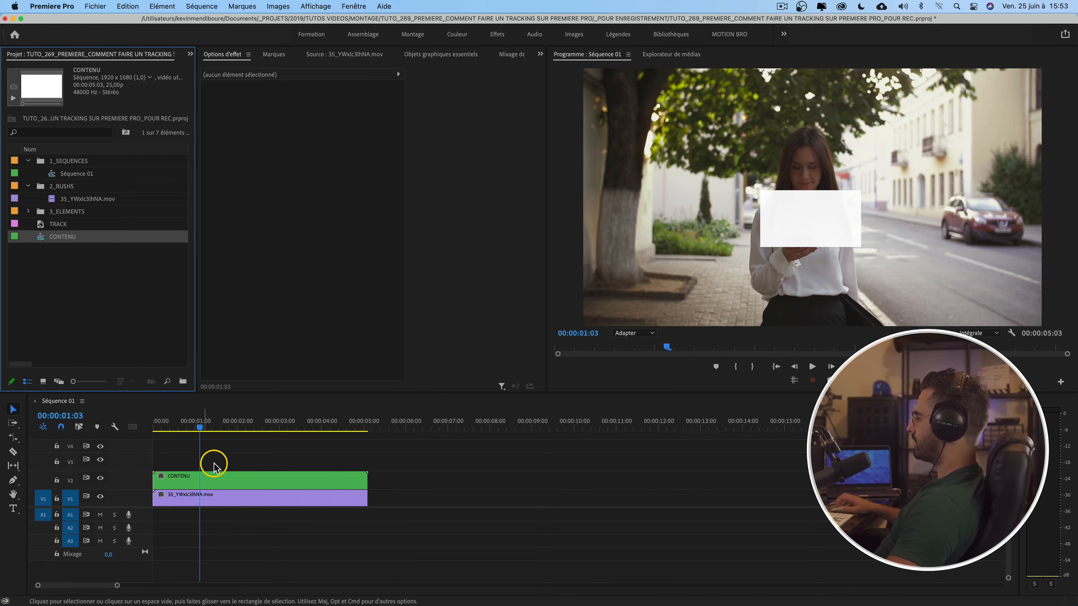
double_click(215, 482)
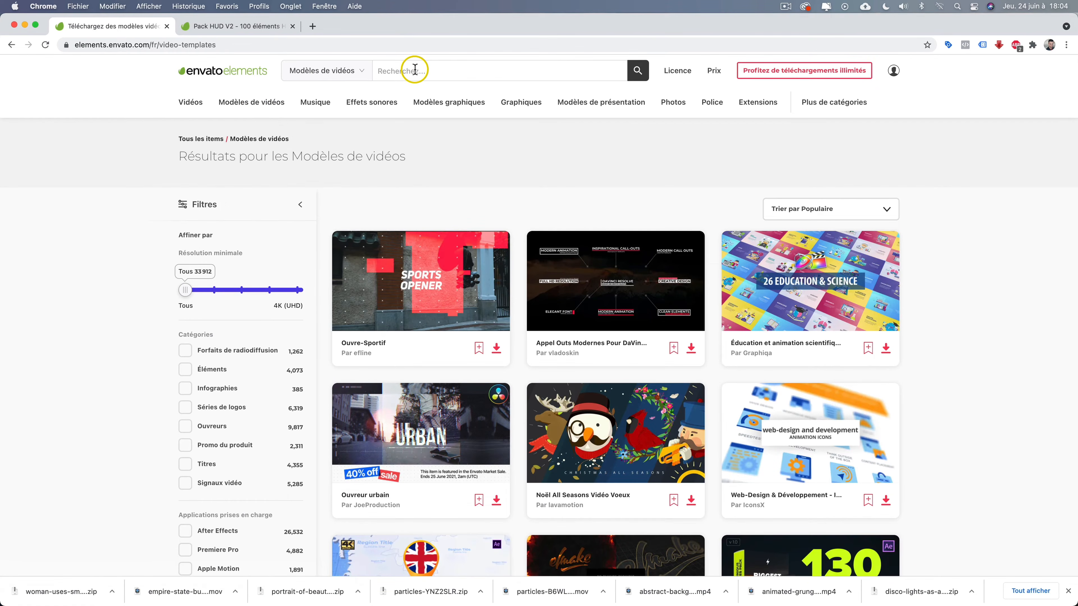
Step: Search Envato Elements video templates for sms and preview the Boîte à outils Messages texte template
click(433, 69)
text(sms)
key(Return)
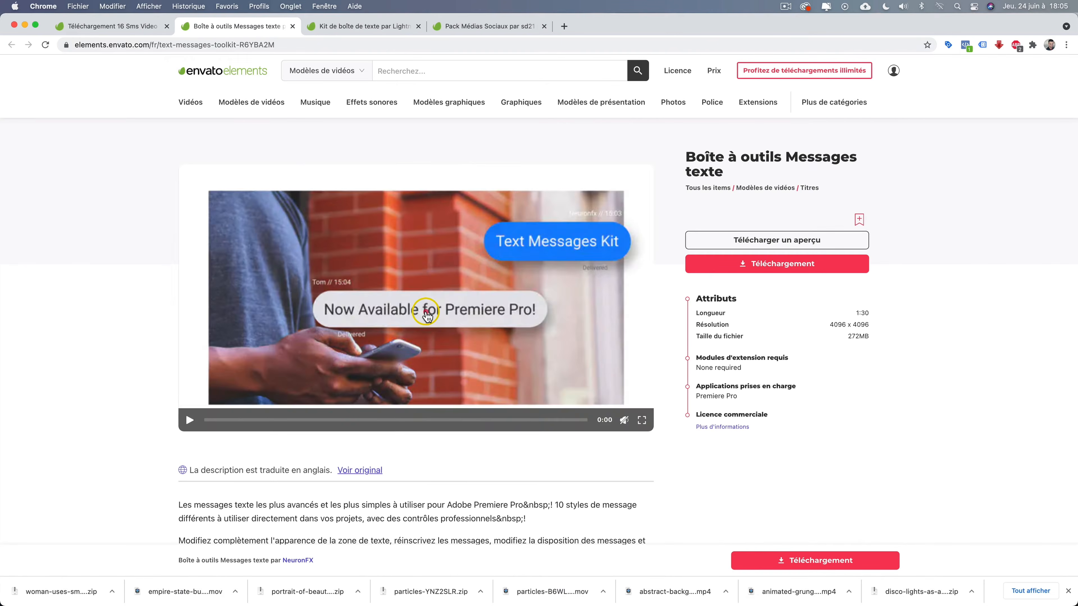
click(426, 317)
click(284, 420)
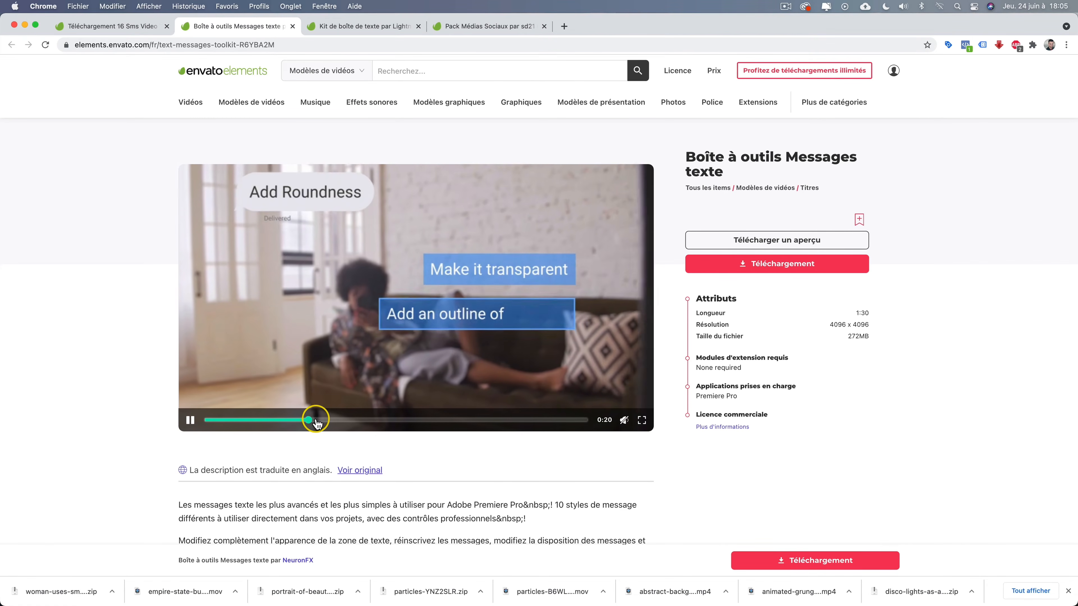
click(344, 420)
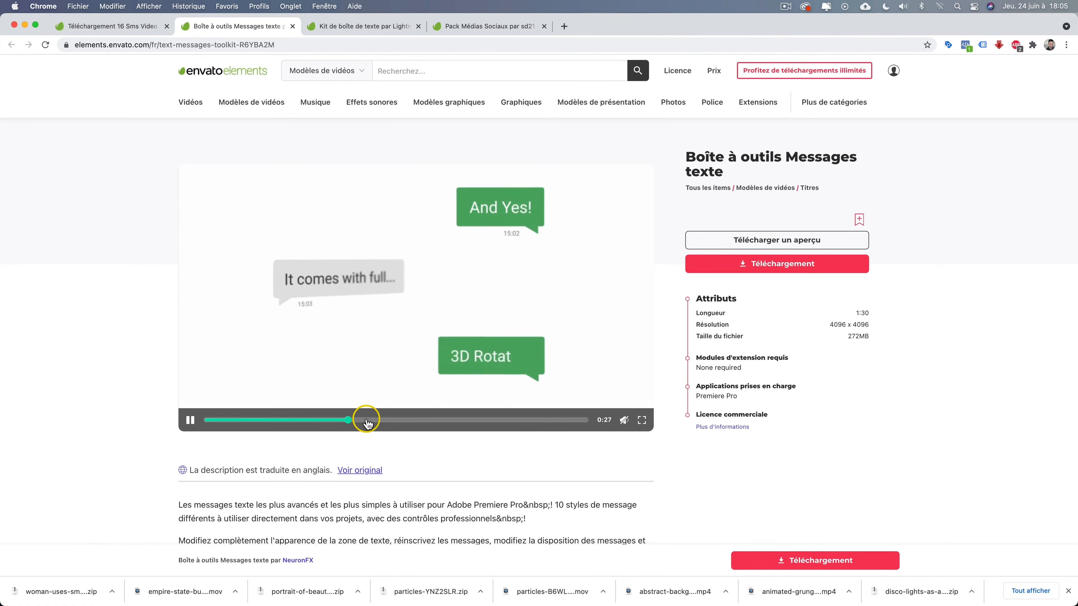
click(380, 420)
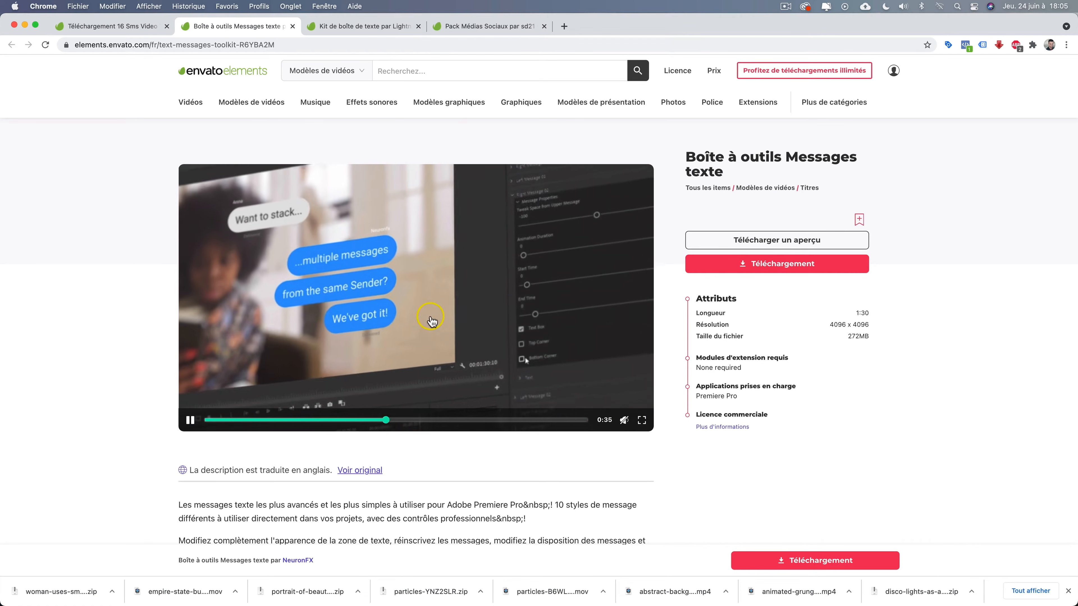
Step: Download the Boîte à outils Messages texte template
click(815, 263)
click(506, 263)
click(533, 391)
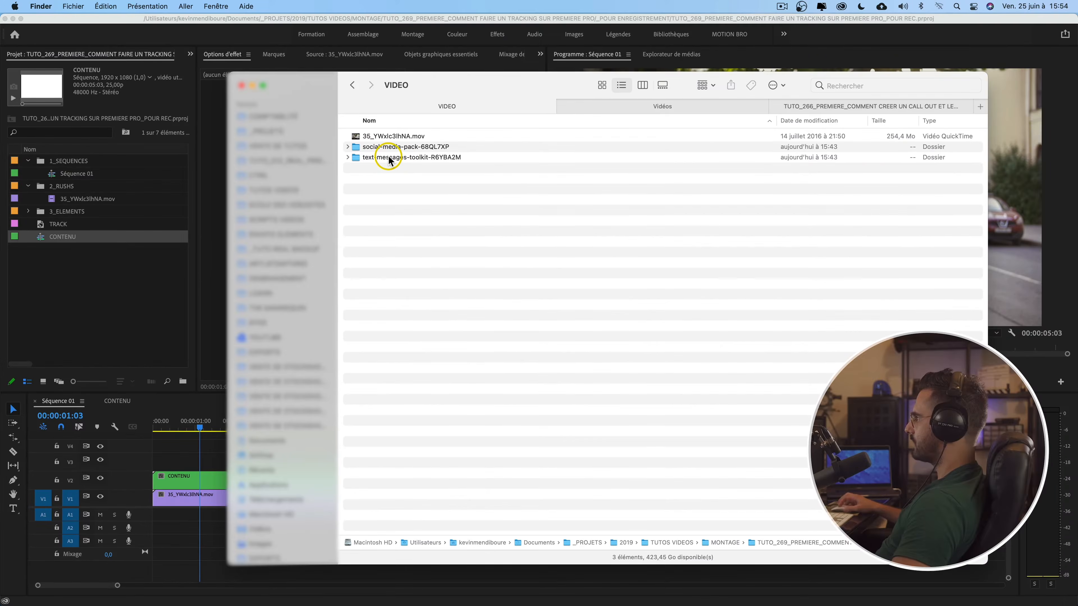
Step: Move the Text Message Kit style folders from the downloaded toolkit into the Documents/ADOBE/Premiere Pro folder
click(384, 157)
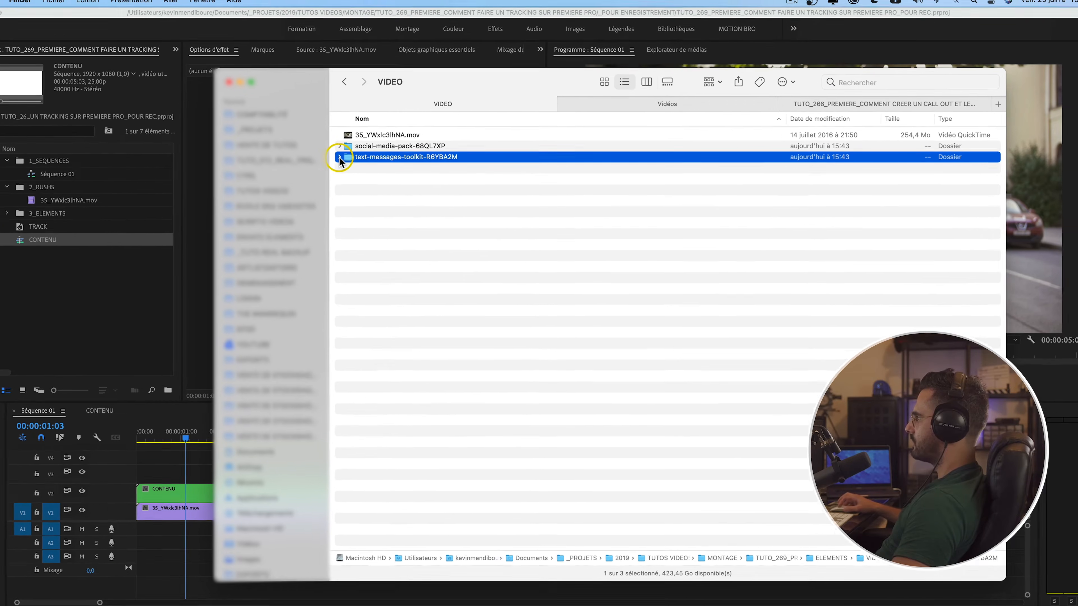
click(347, 158)
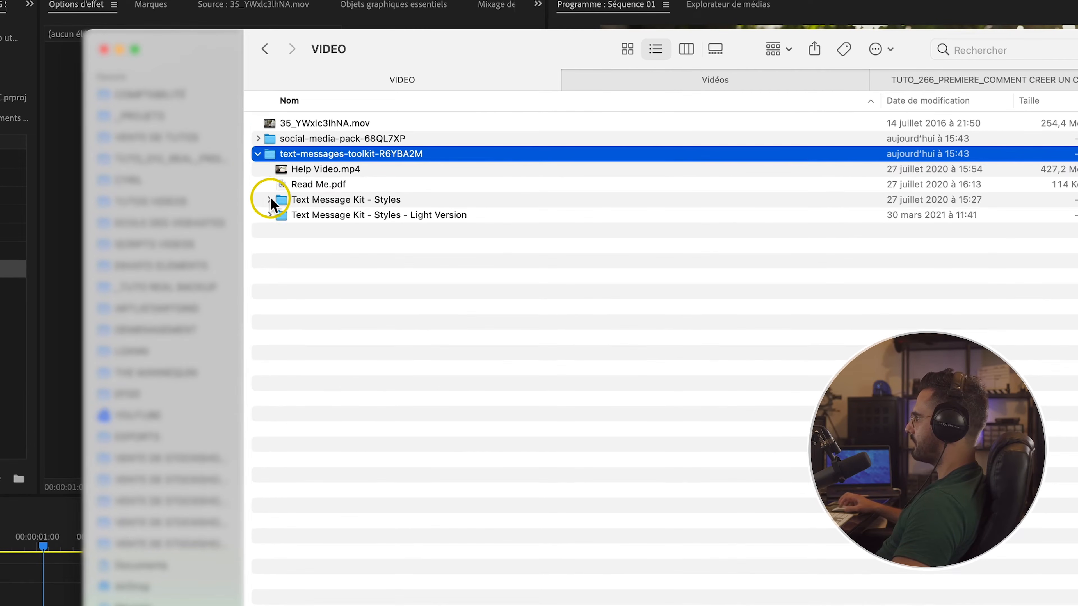
click(269, 199)
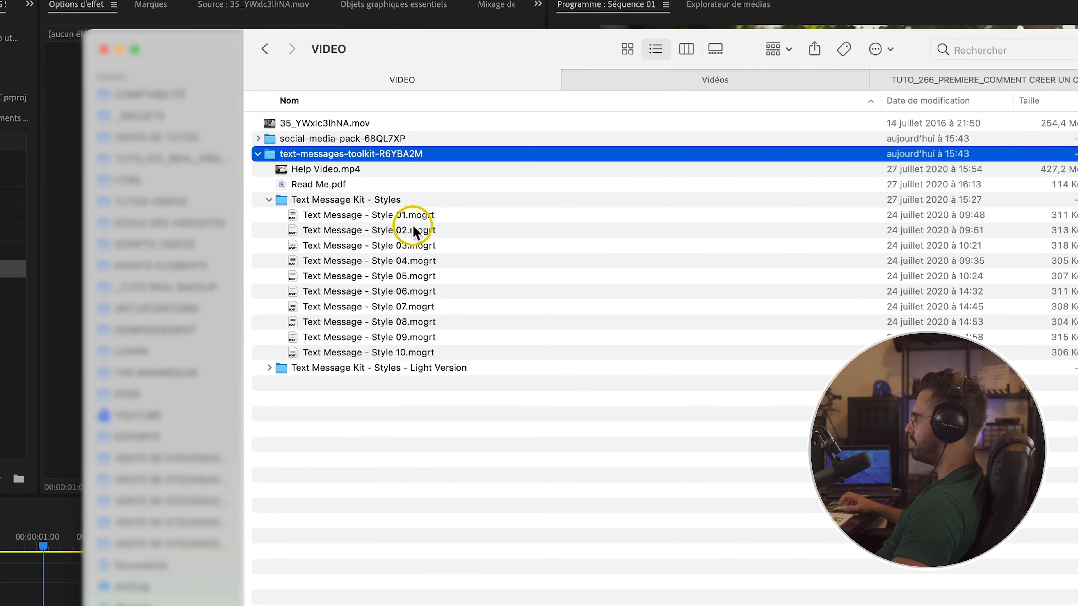
click(405, 213)
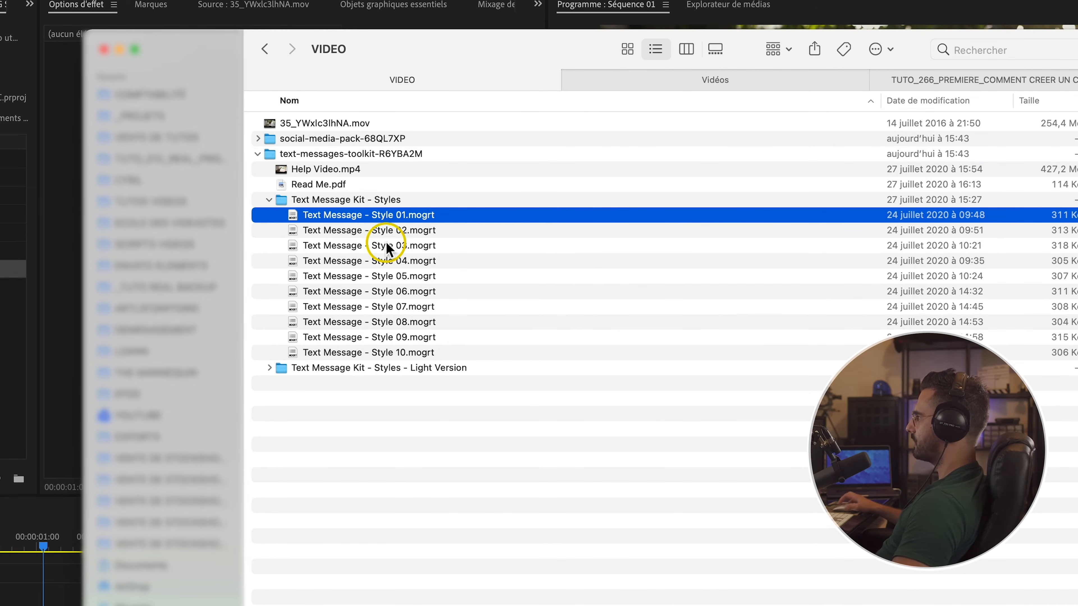
click(268, 199)
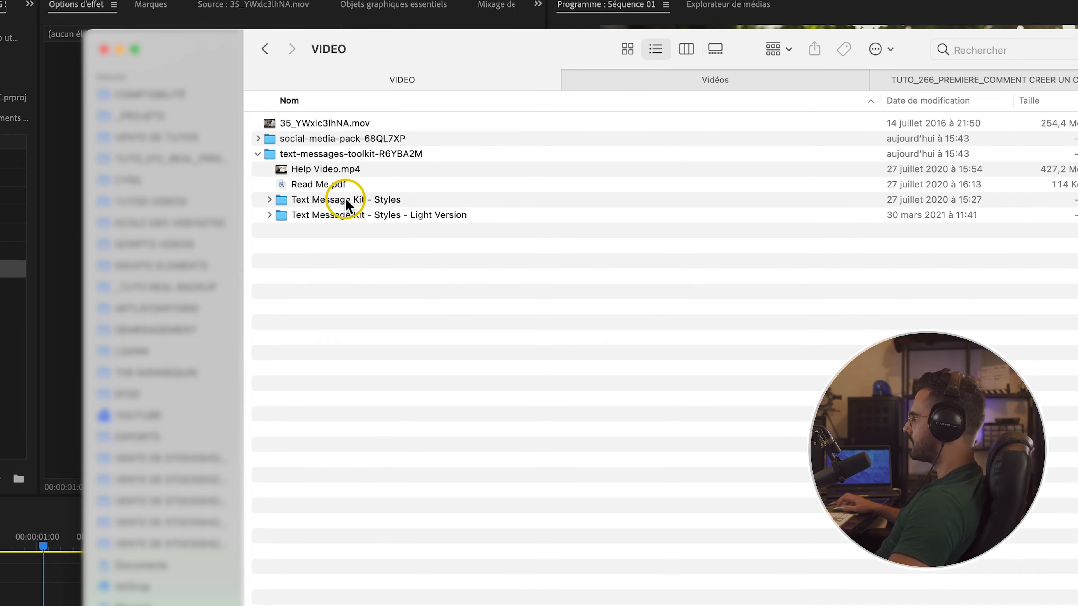
click(333, 200)
shift+click(336, 213)
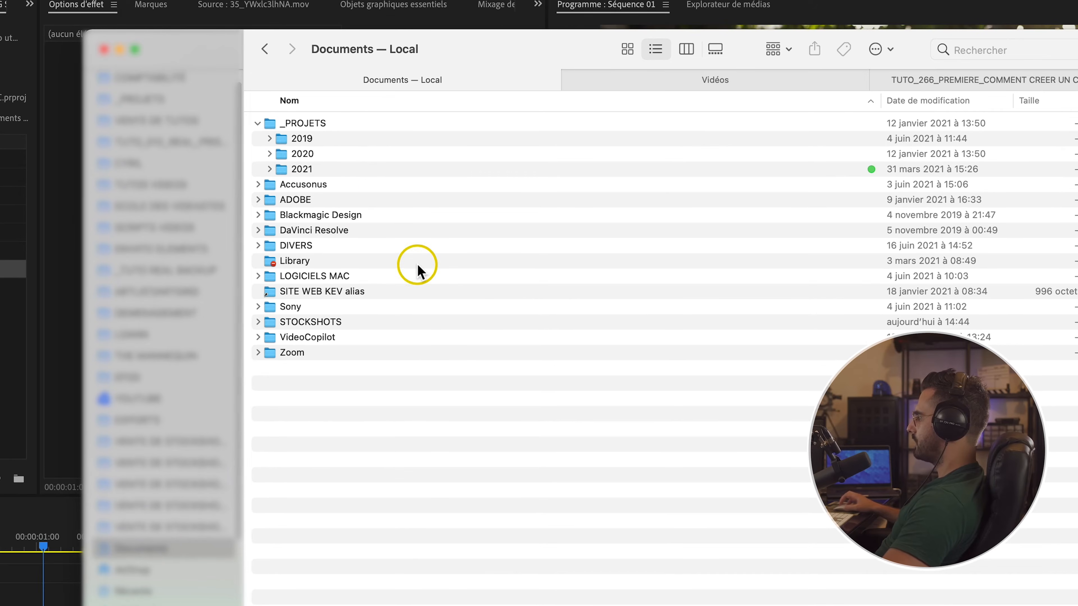
double_click(299, 199)
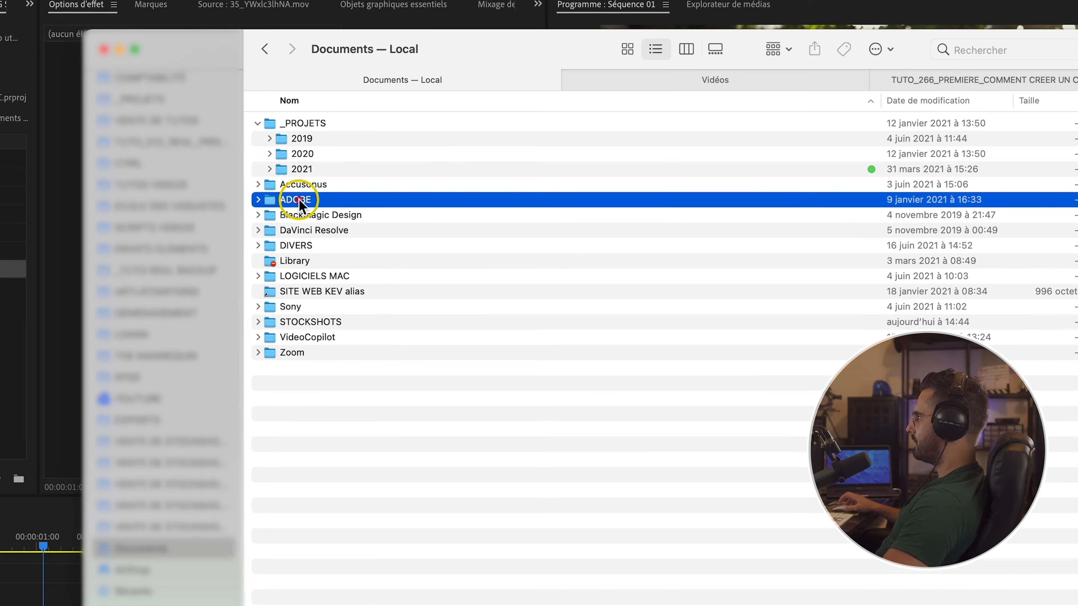
double_click(332, 230)
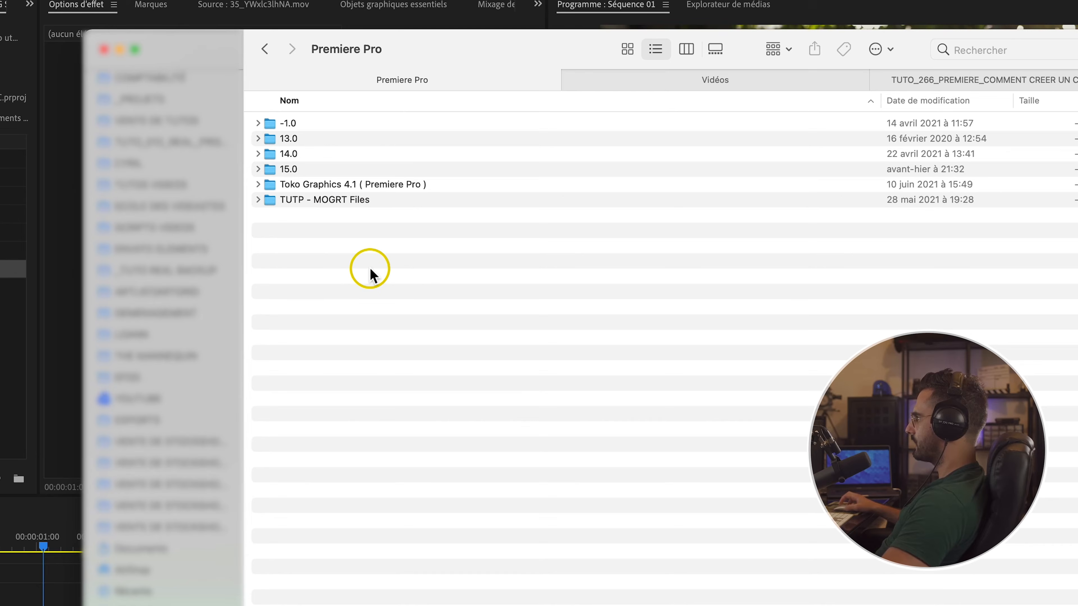
Step: Add the Text Message Kit - Styles folder as an additional templates folder in Essential Graphics
click(52, 318)
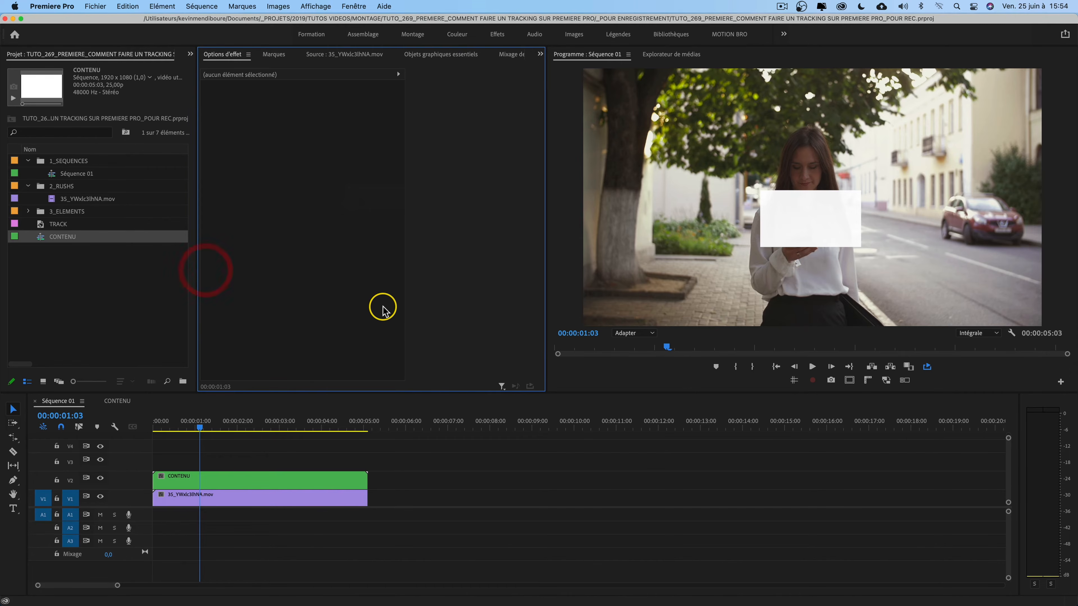
click(435, 57)
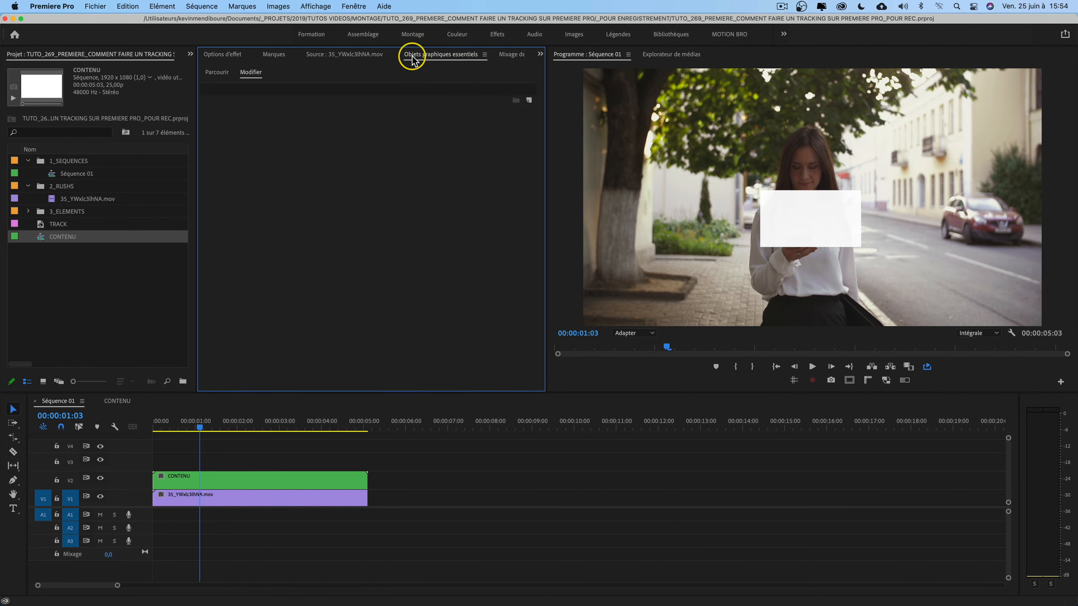
click(220, 72)
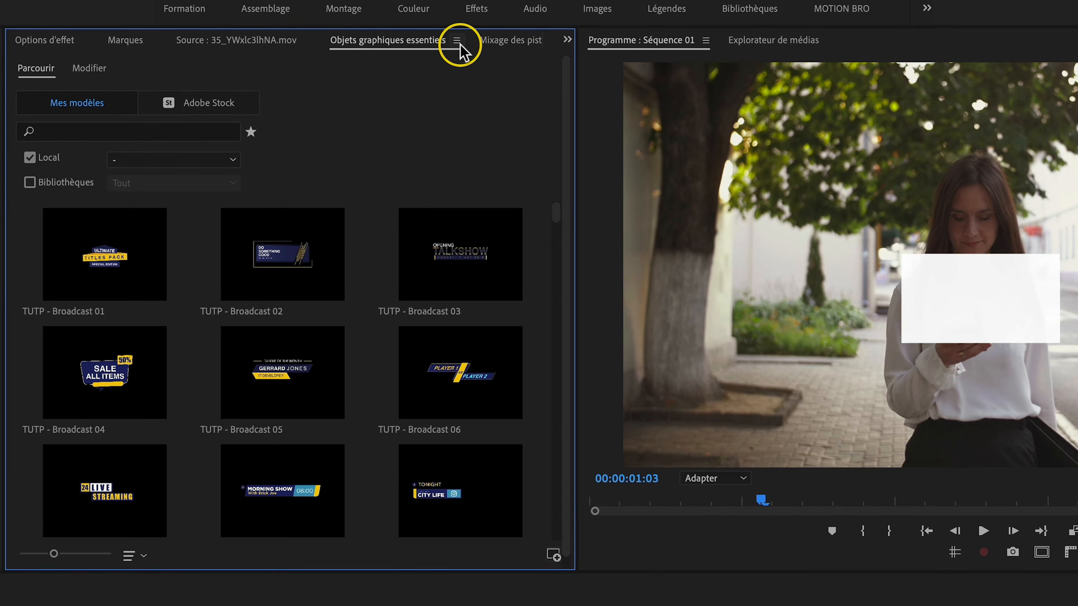
click(457, 41)
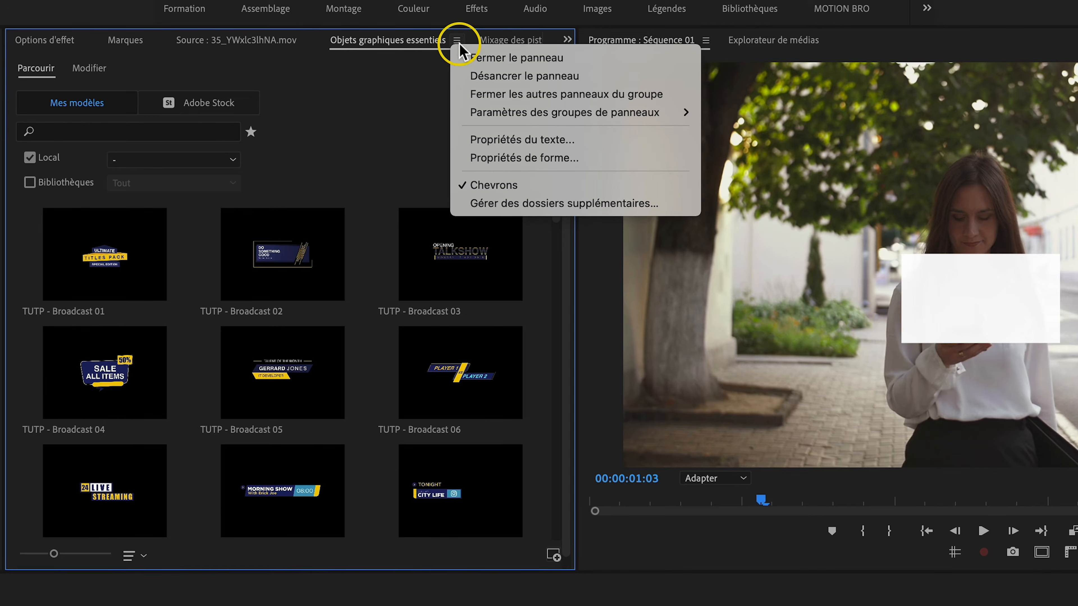
click(556, 209)
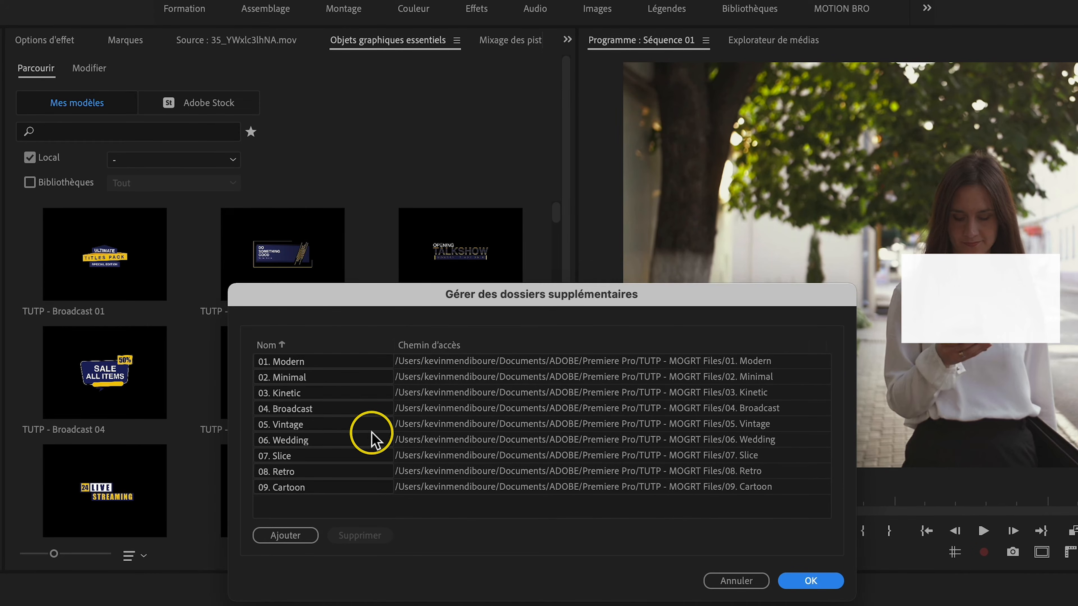
click(285, 536)
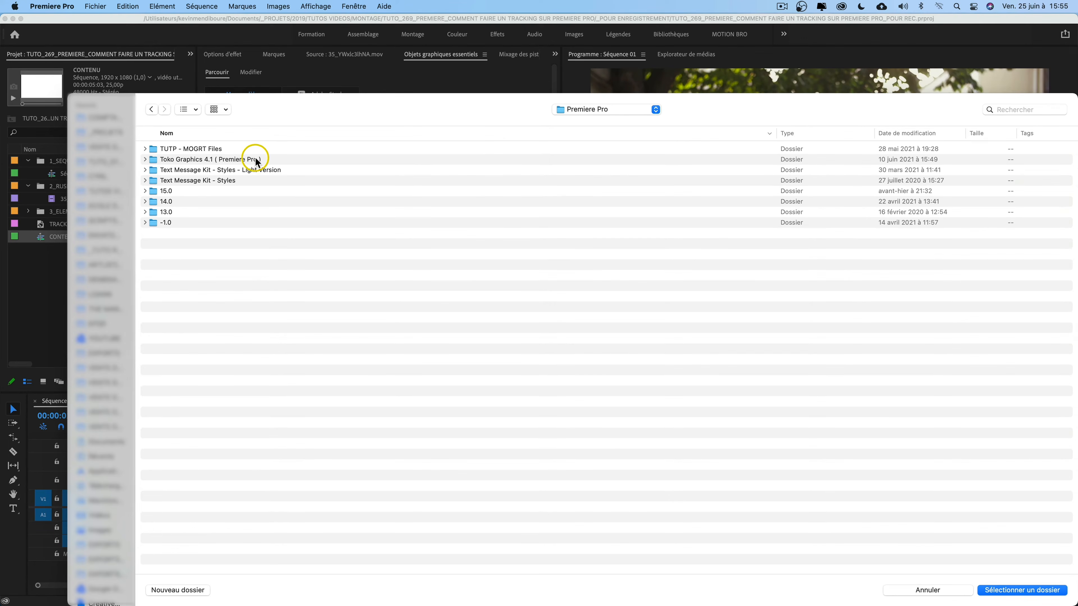
click(187, 183)
click(979, 590)
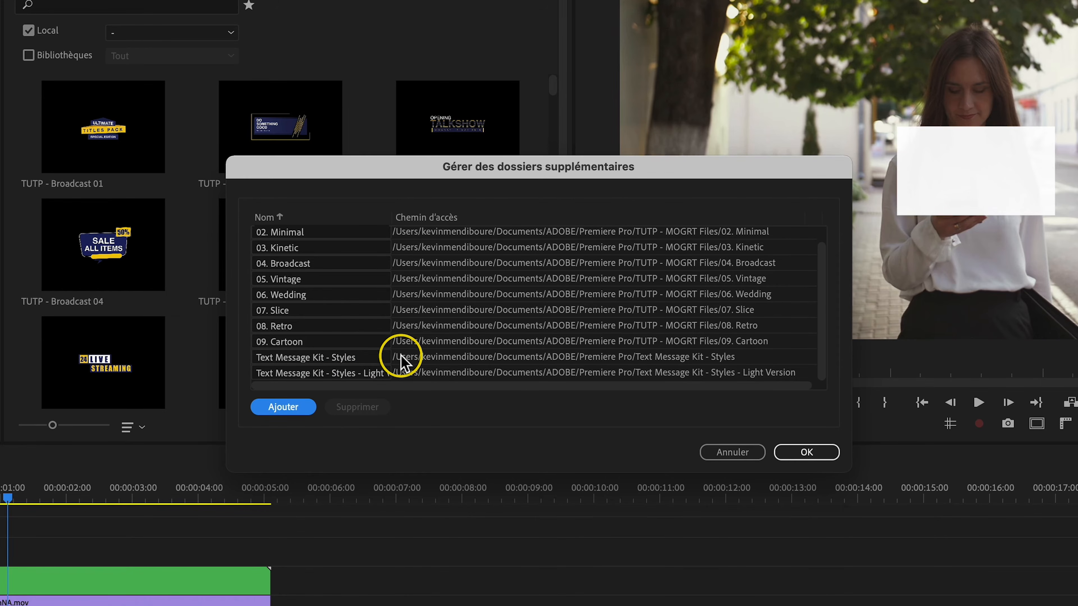
click(817, 452)
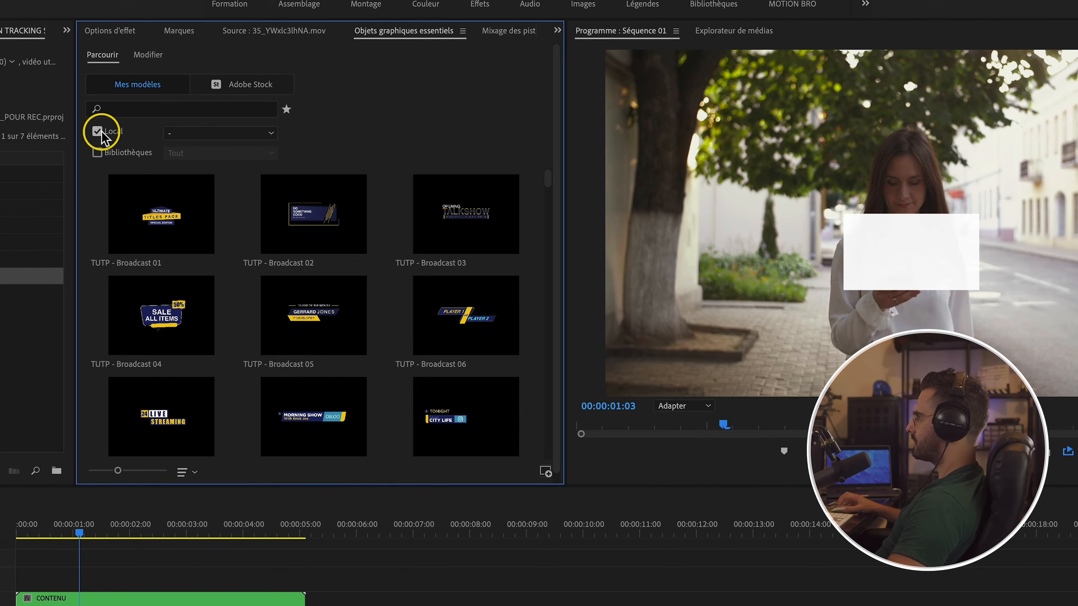
Step: Filter local templates to Text Message Kit - Styles and pick Text Message - Style 10
click(270, 135)
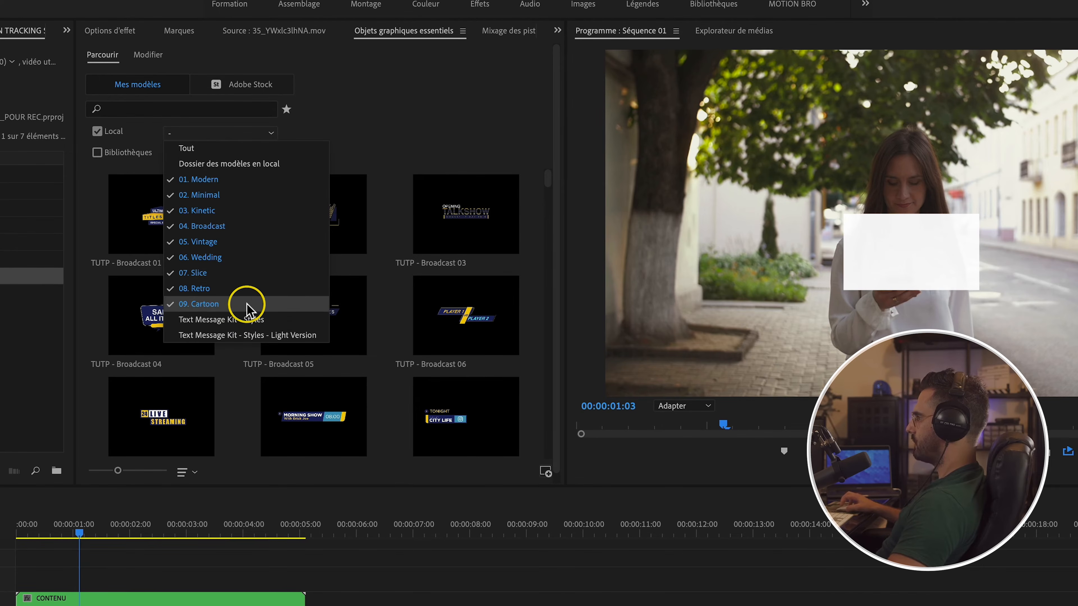
click(249, 320)
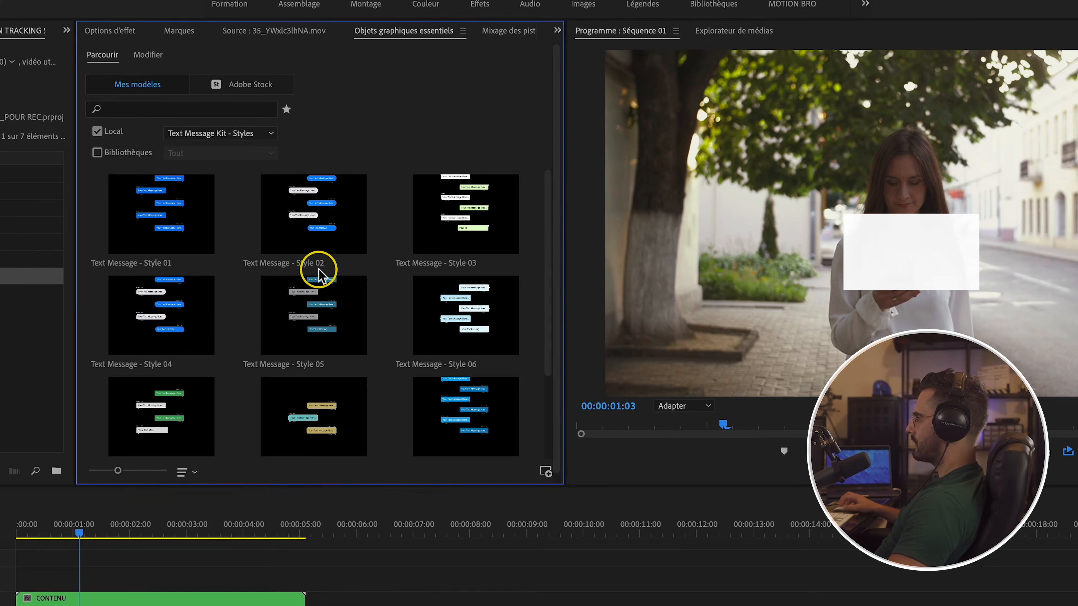
scroll(183, 424, down, 3)
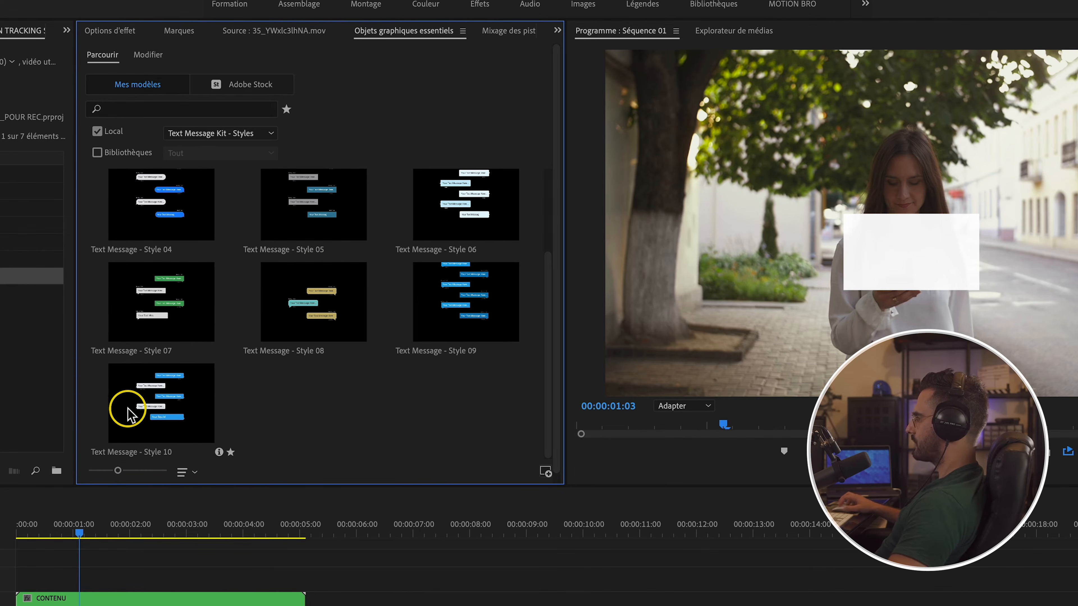
click(154, 409)
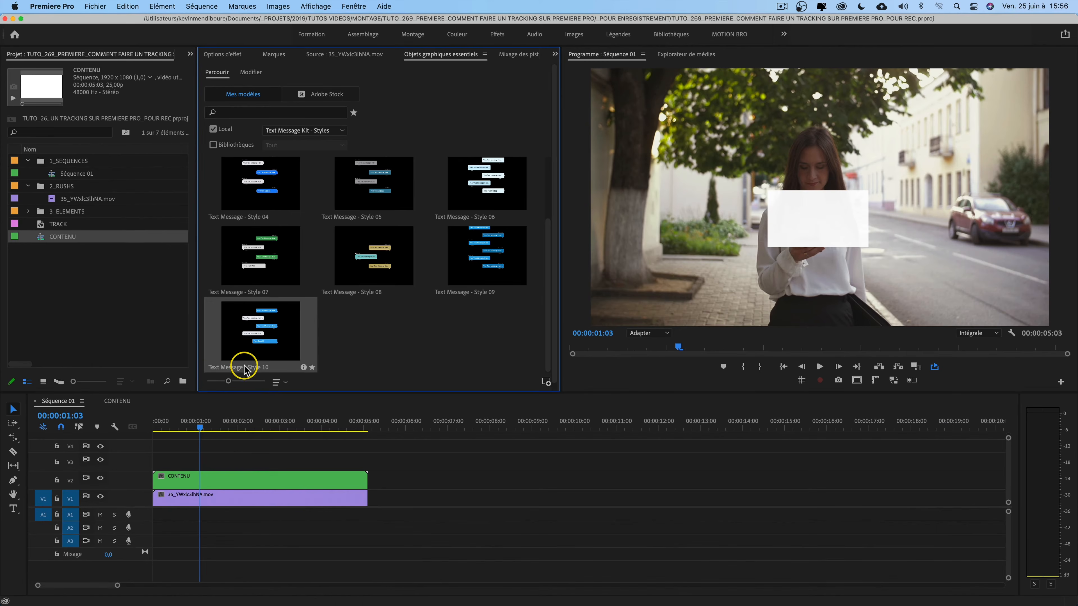
Step: Inside the CONTENU sequence, hide the TRACK track and add Text Message - Style 10 above it from the start
double_click(233, 478)
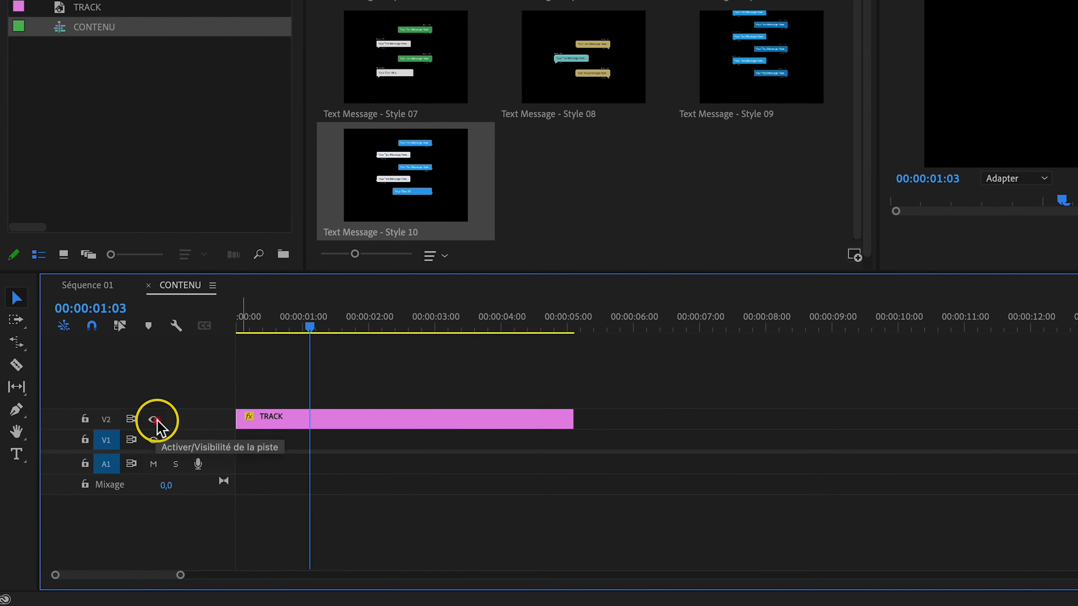
click(100, 486)
drag(309, 326, 156, 314)
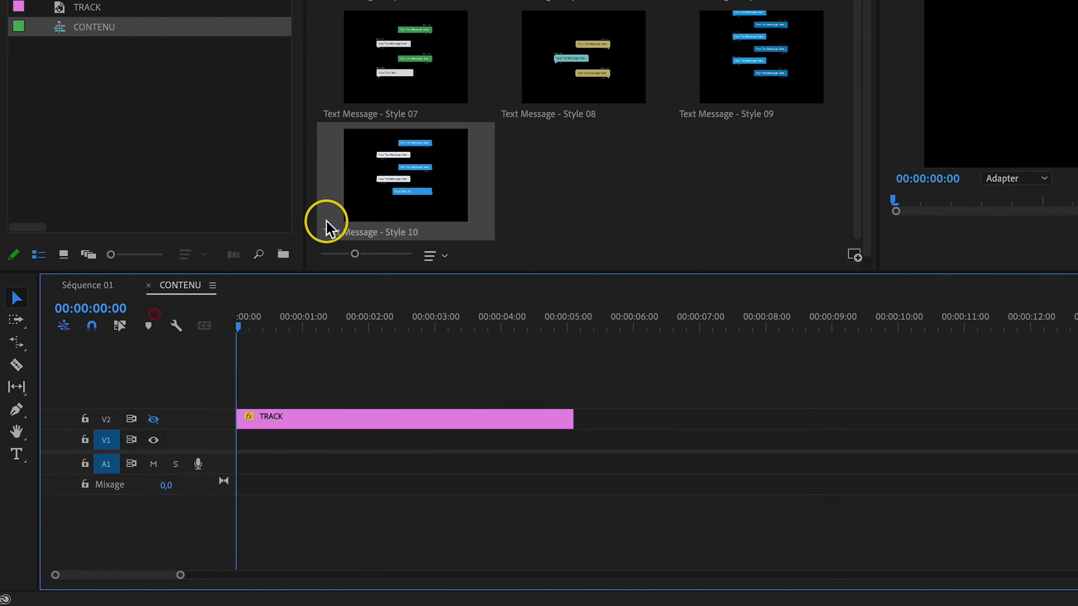
drag(373, 204, 227, 389)
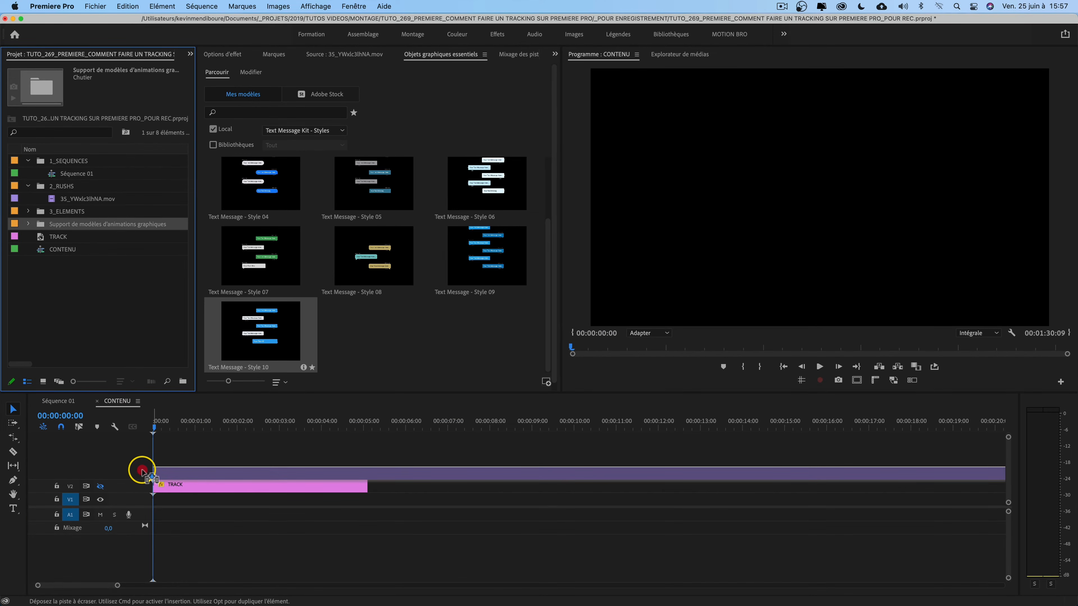
drag(141, 470, 140, 471)
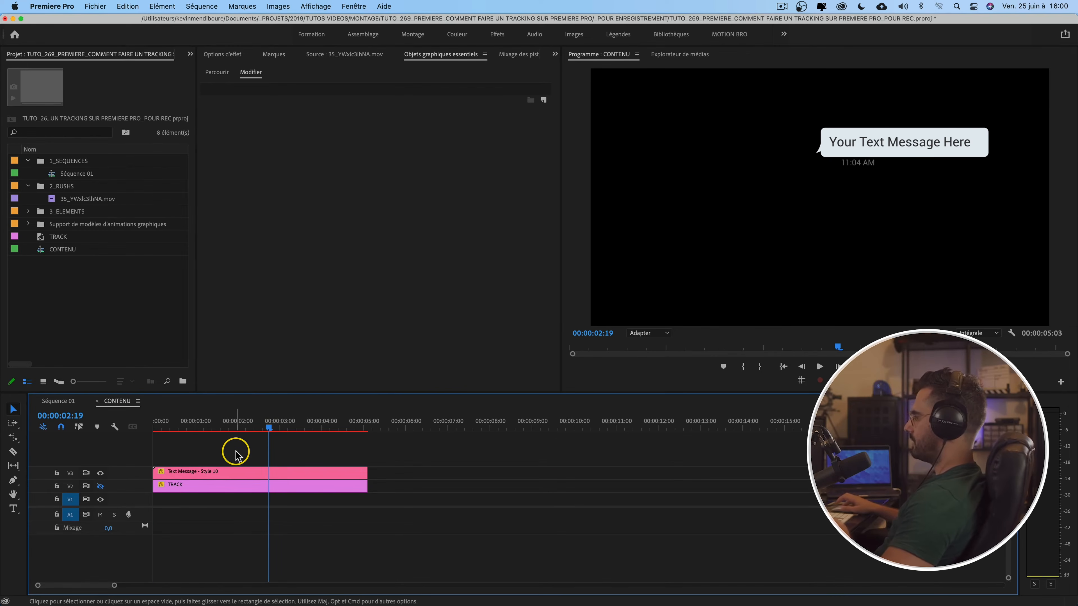
Step: Edit the first message bubble's text to read "Hello je suis arrivé !"
click(256, 473)
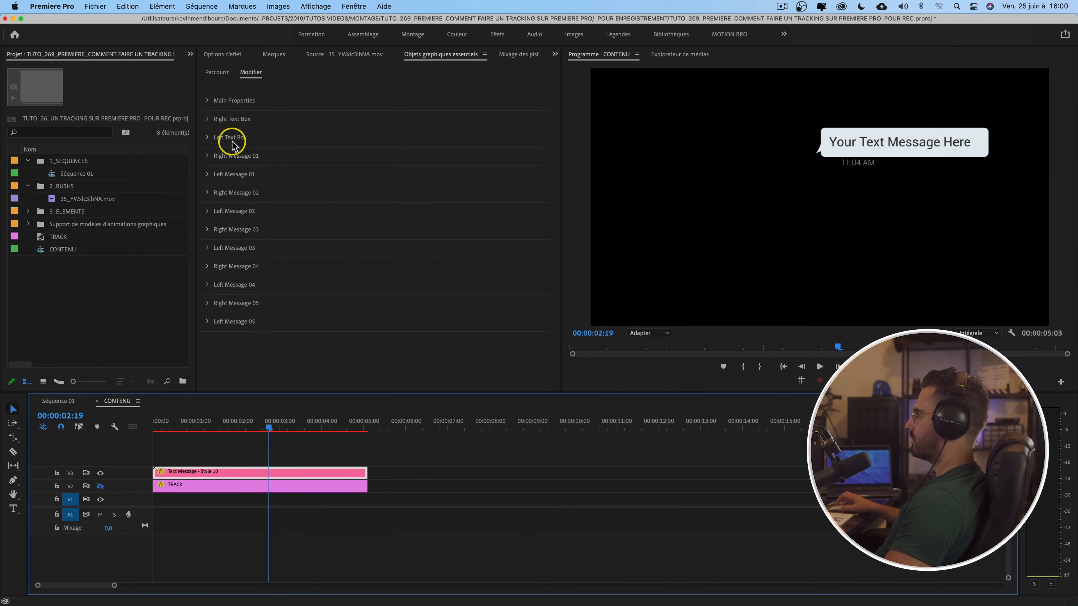
click(208, 160)
click(208, 160)
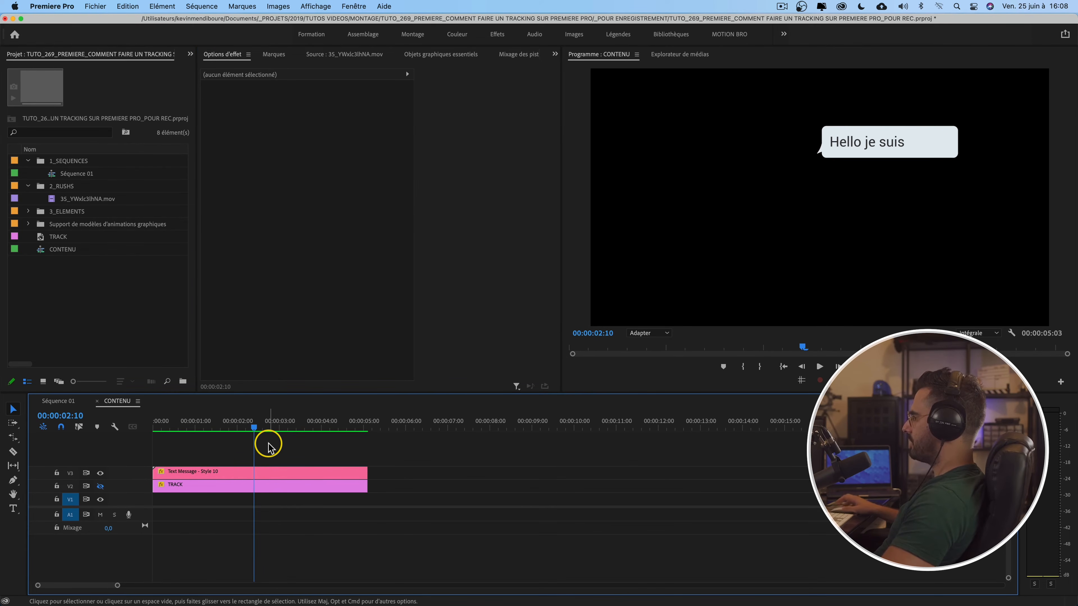
Step: Copy the TRACK clip's Motion attributes and paste them onto the CONTENU clip in Séquence 01
click(230, 488)
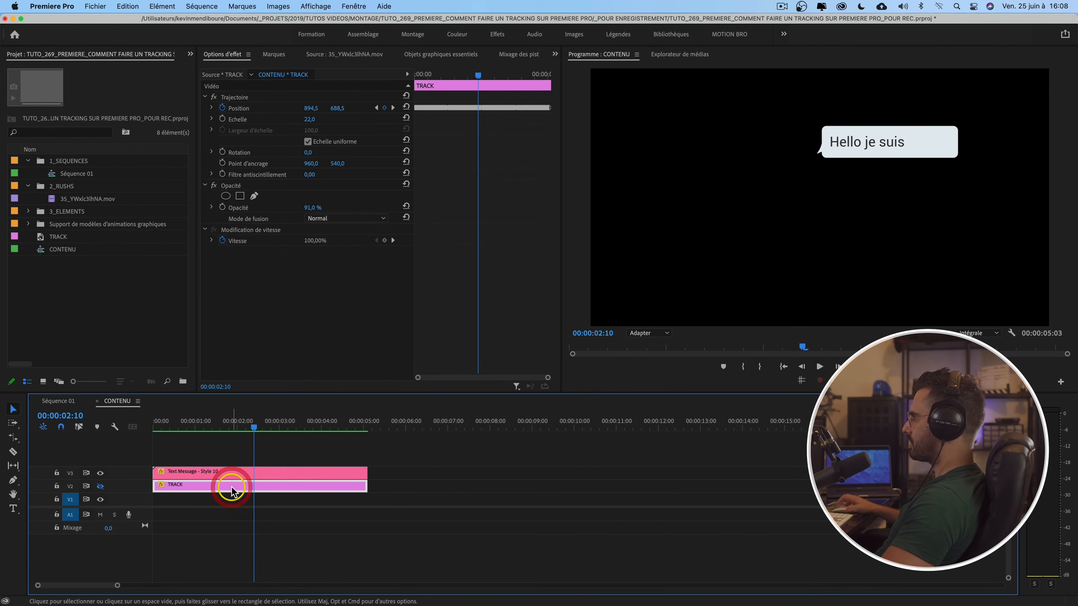
click(241, 98)
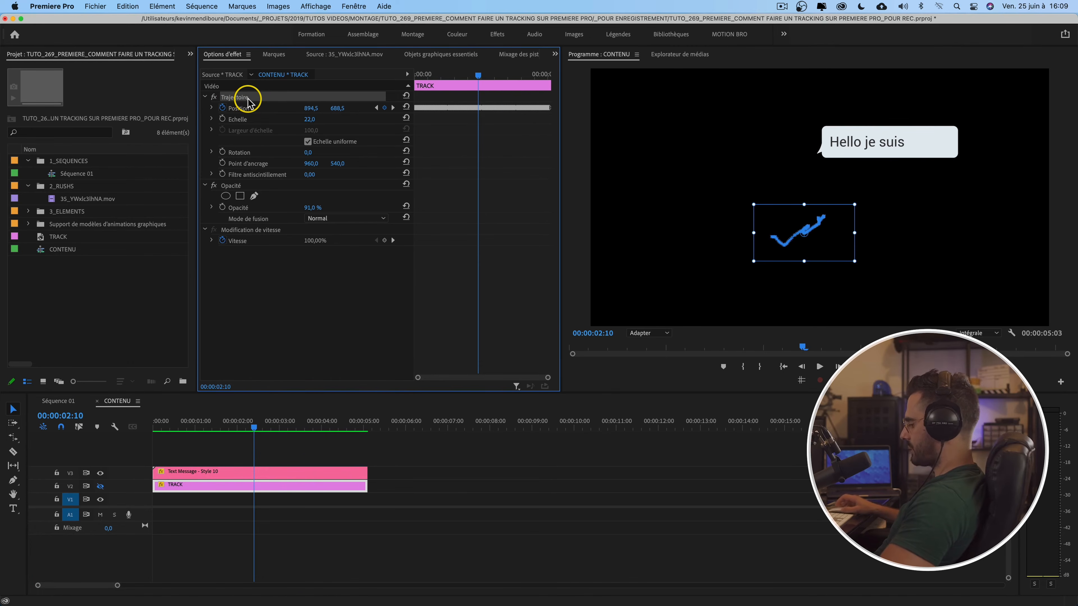
key(super+c)
click(58, 400)
click(200, 479)
key(super+v)
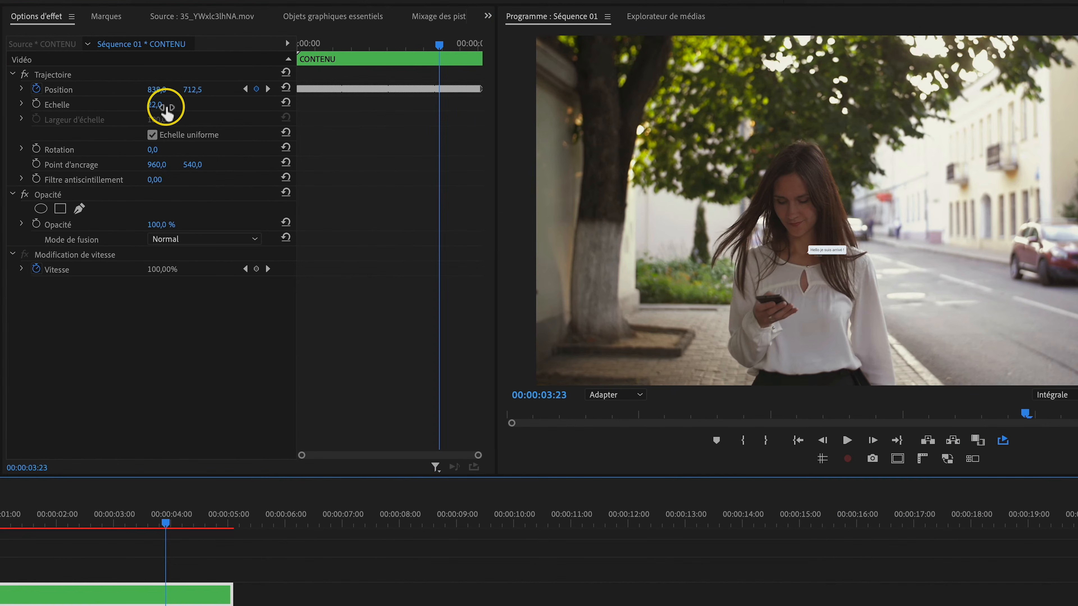
Step: Set the CONTENU clip's Scale to 111 and anchor point Y to 284, and play back the result
drag(151, 109, 157, 104)
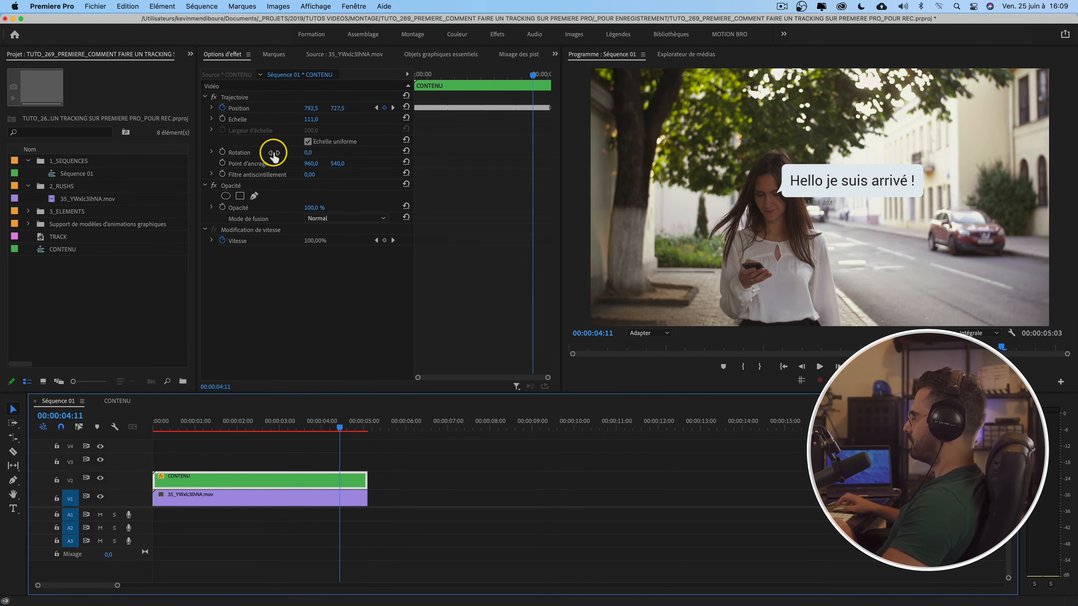
drag(337, 165, 340, 163)
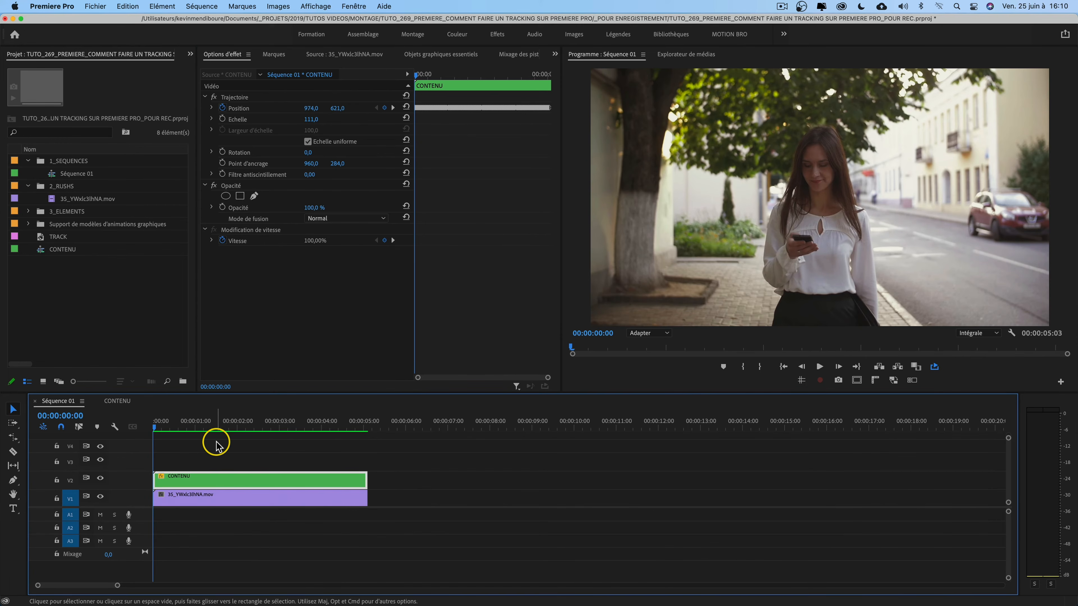
key(space)
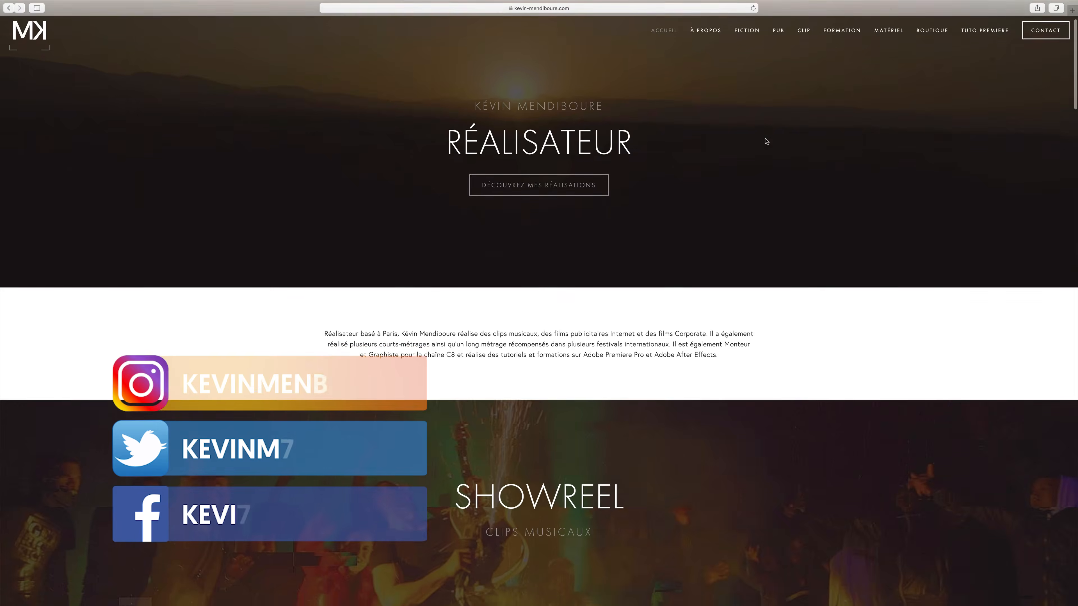
scroll(766, 142, down, 5)
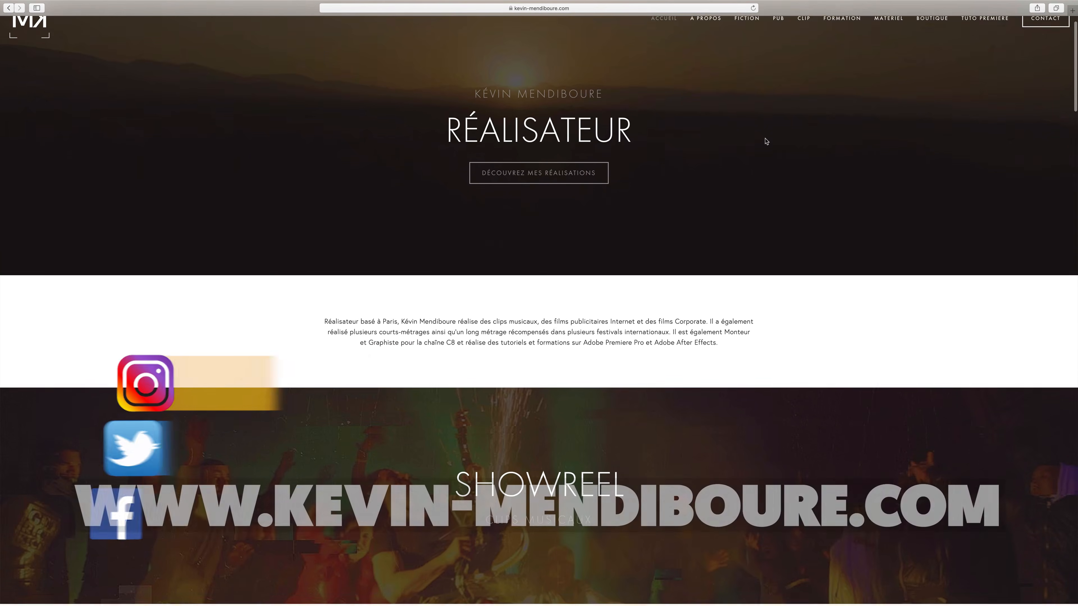
scroll(765, 142, down, 3)
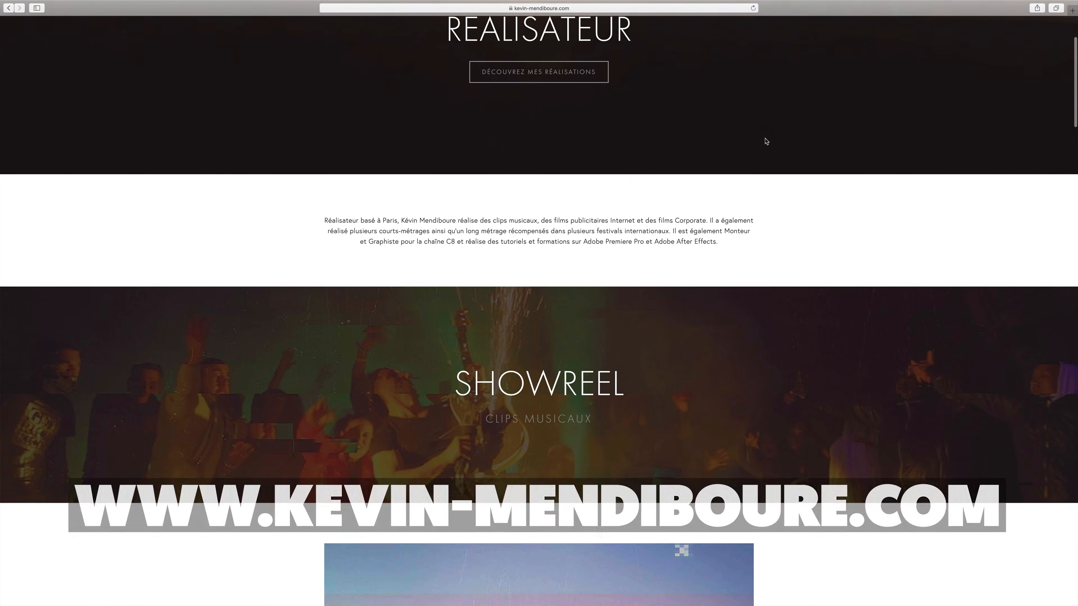